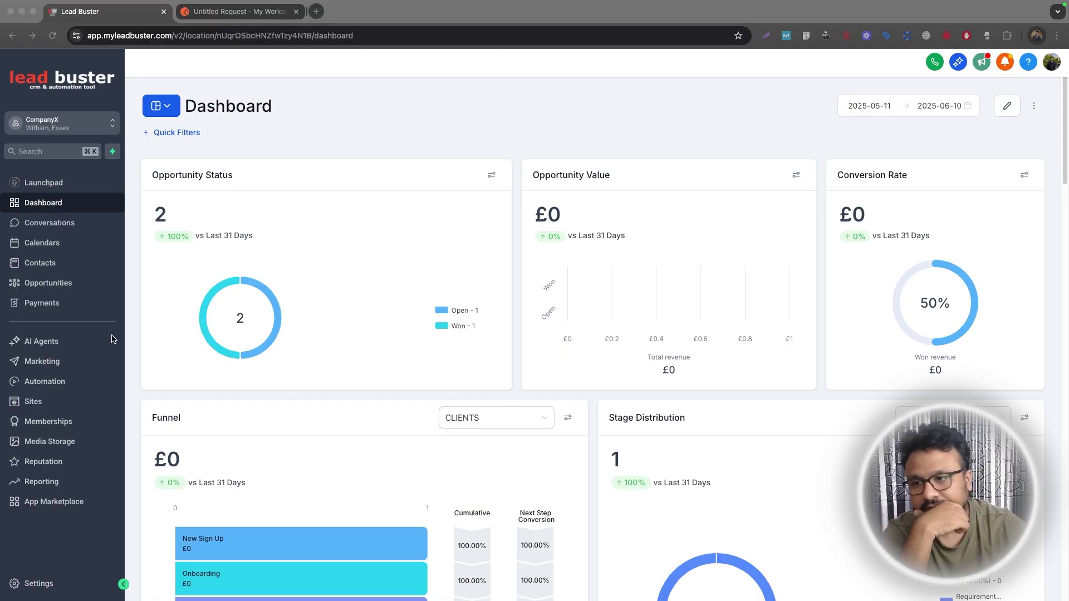
Create a new workflow named 'Inbound Webhook>>Receive Lead' from Automation > Workflows.
left_click(59, 383)
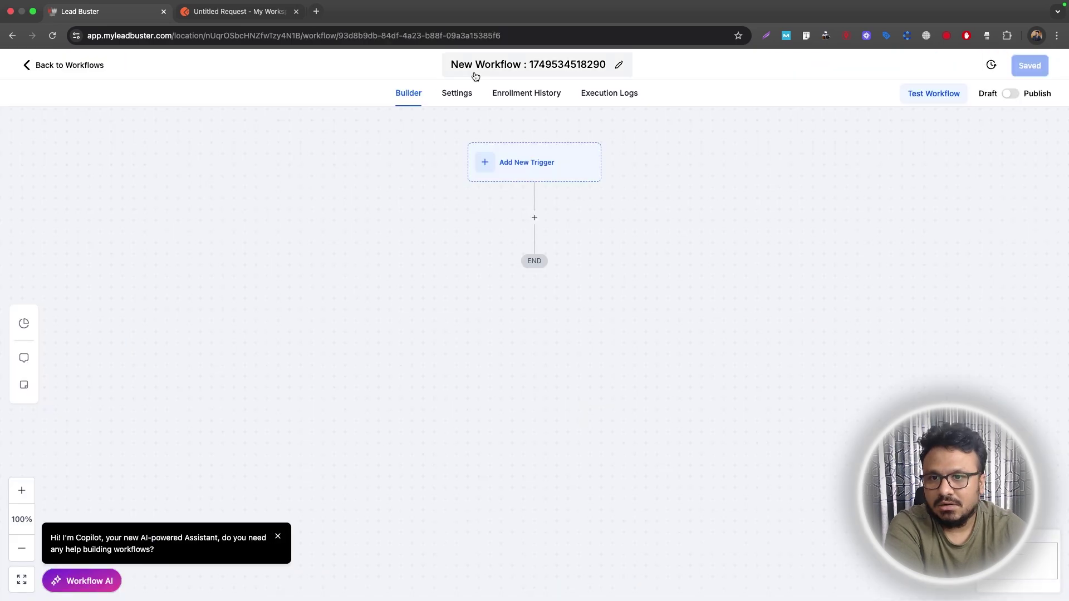
left_click(484, 66)
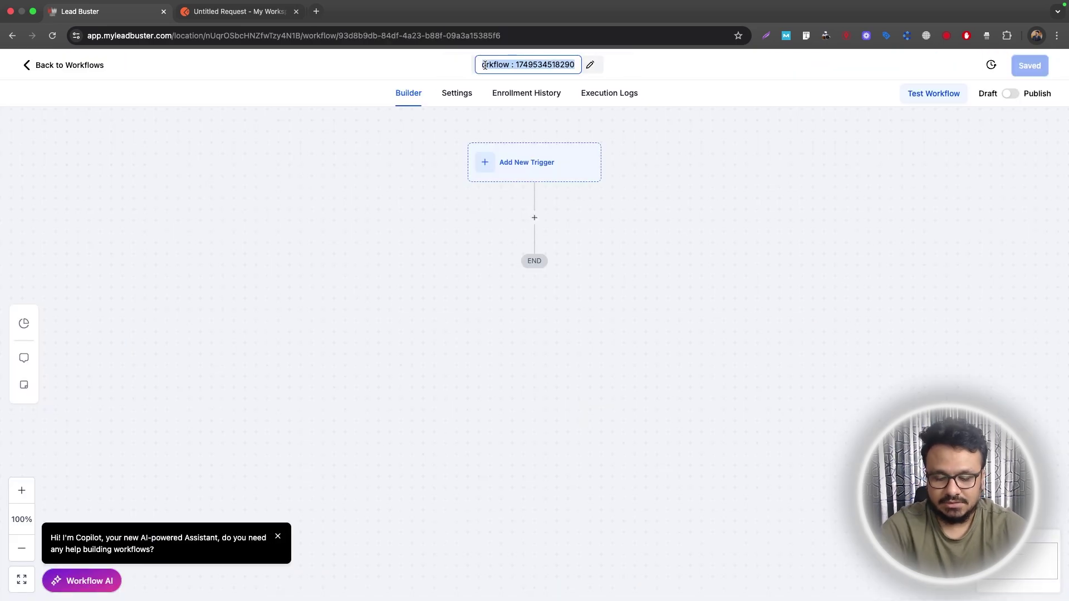
type("Inbound We")
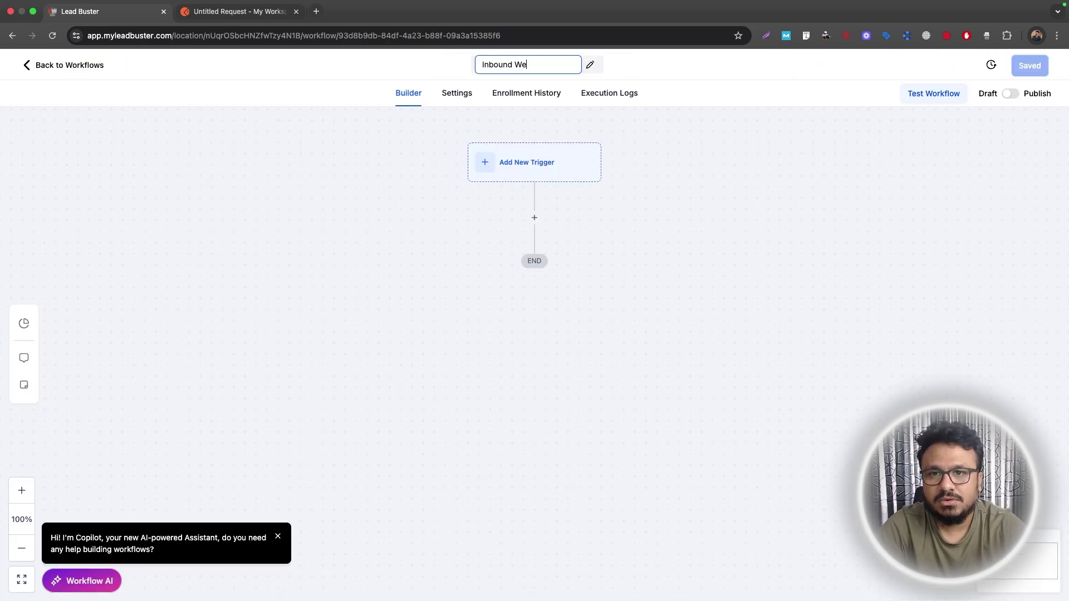
type("bhook>>Receive Le")
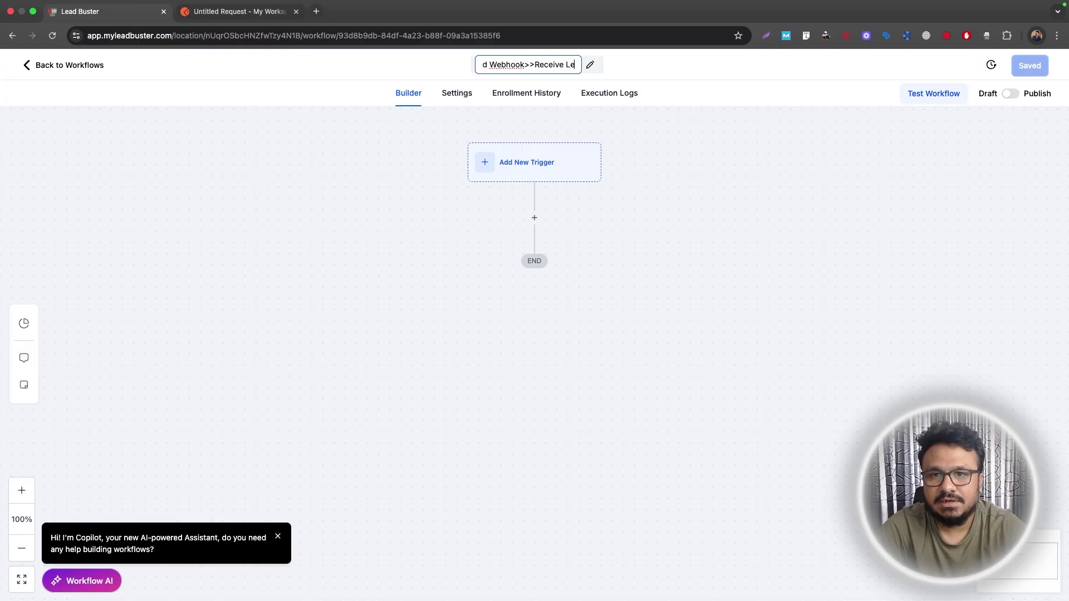
type("ad")
left_click(621, 198)
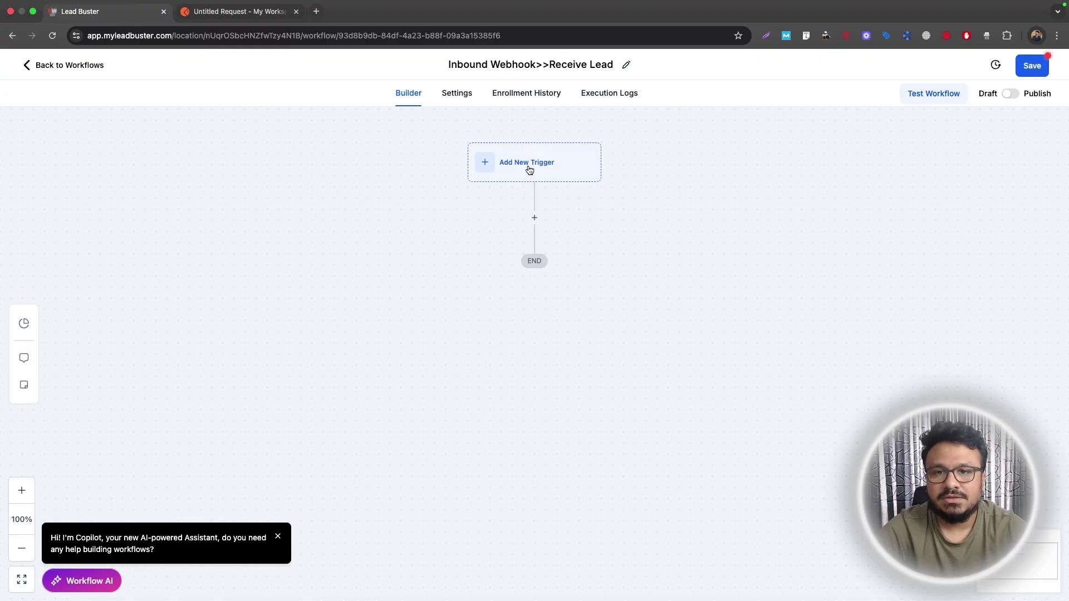
Add the Inbound Webhook trigger to the workflow, found by searching 'inbound'.
left_click(530, 170)
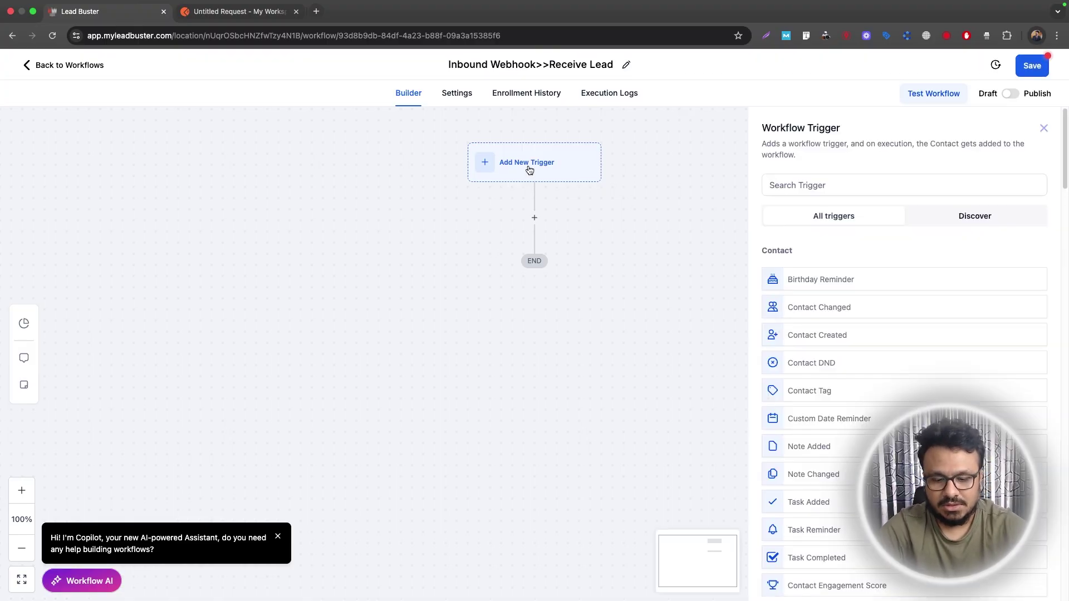
left_click(807, 185)
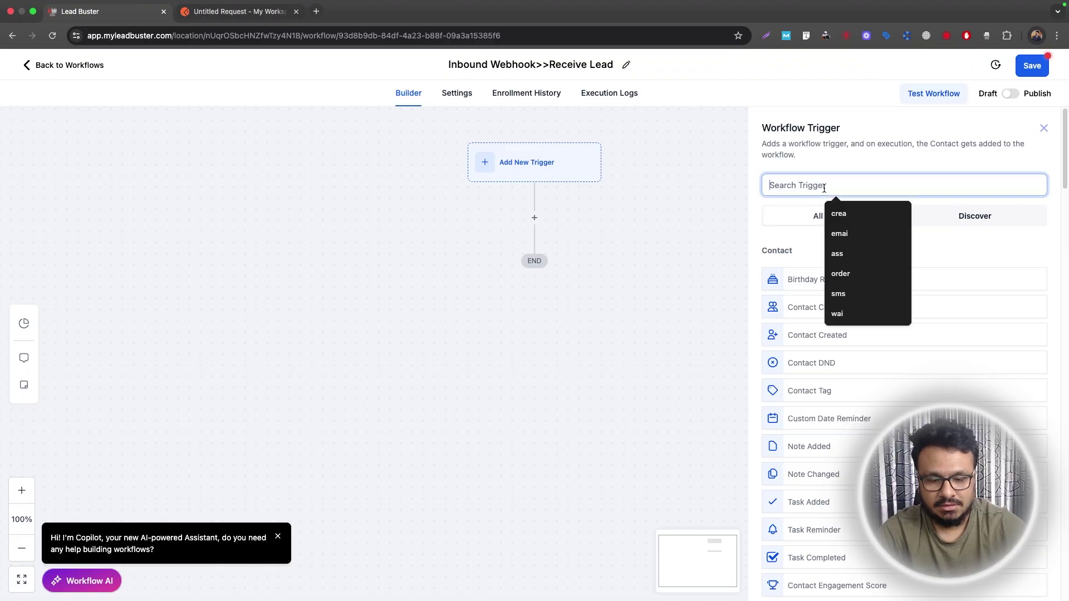
type("inbound")
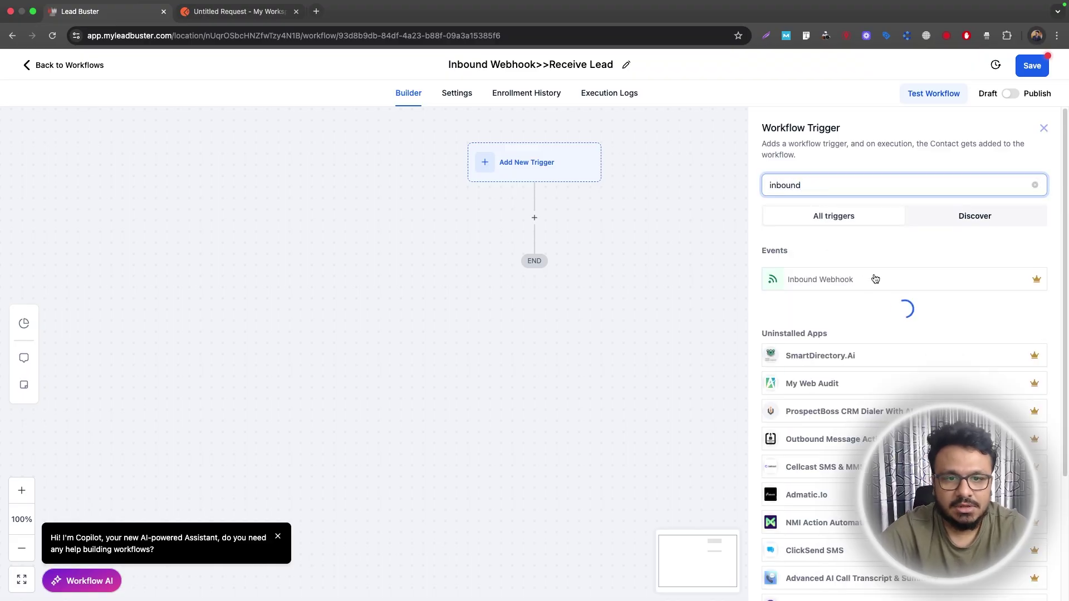
left_click(866, 285)
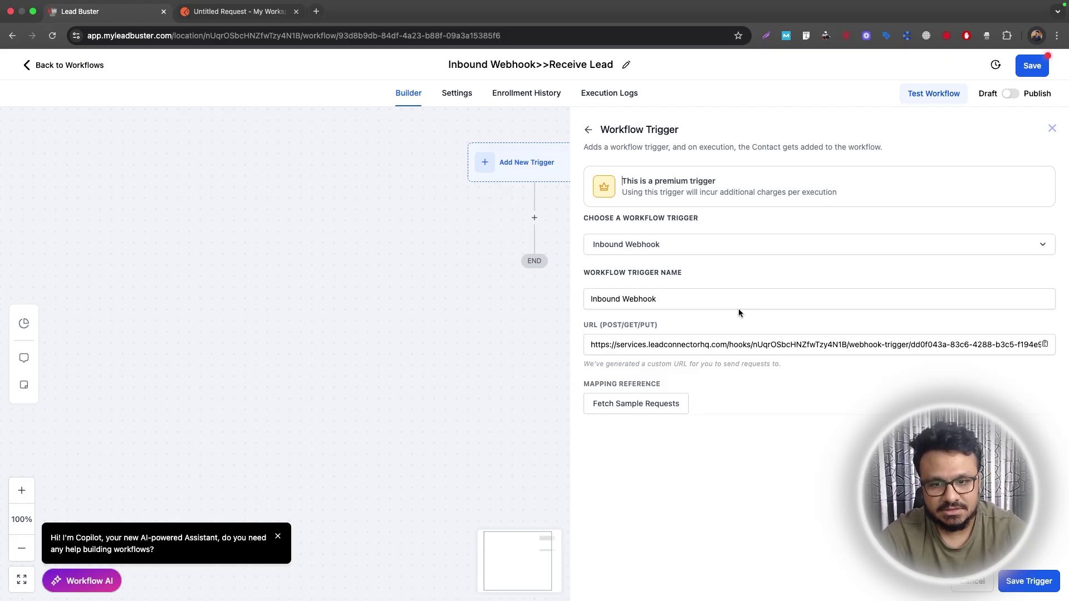
Copy the webhook's generated POST URL and bring up the Postman Untitled Request tab.
left_click(1043, 345)
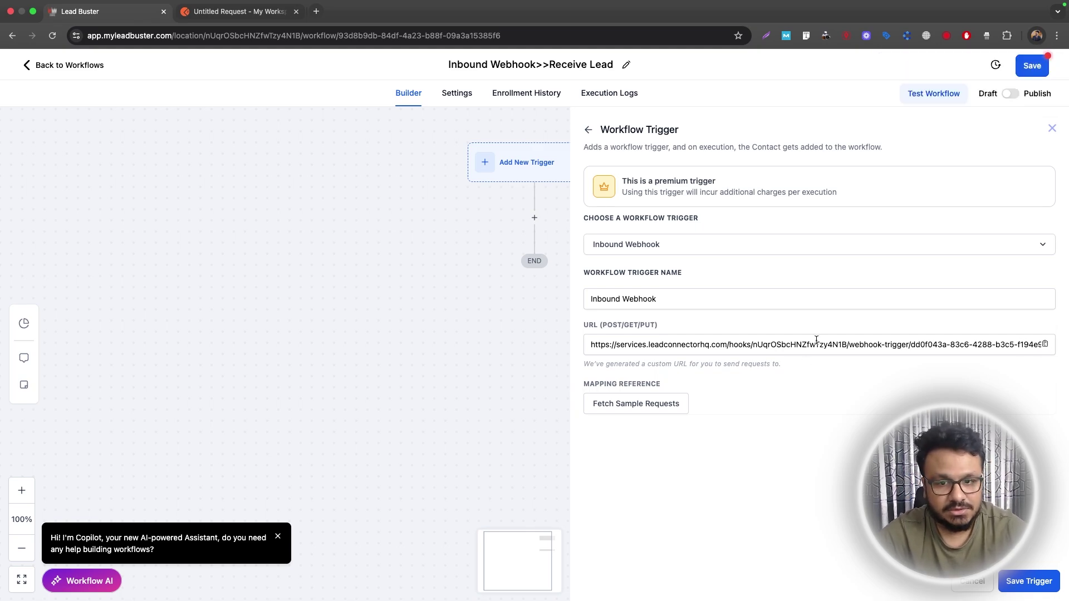
left_click(1046, 344)
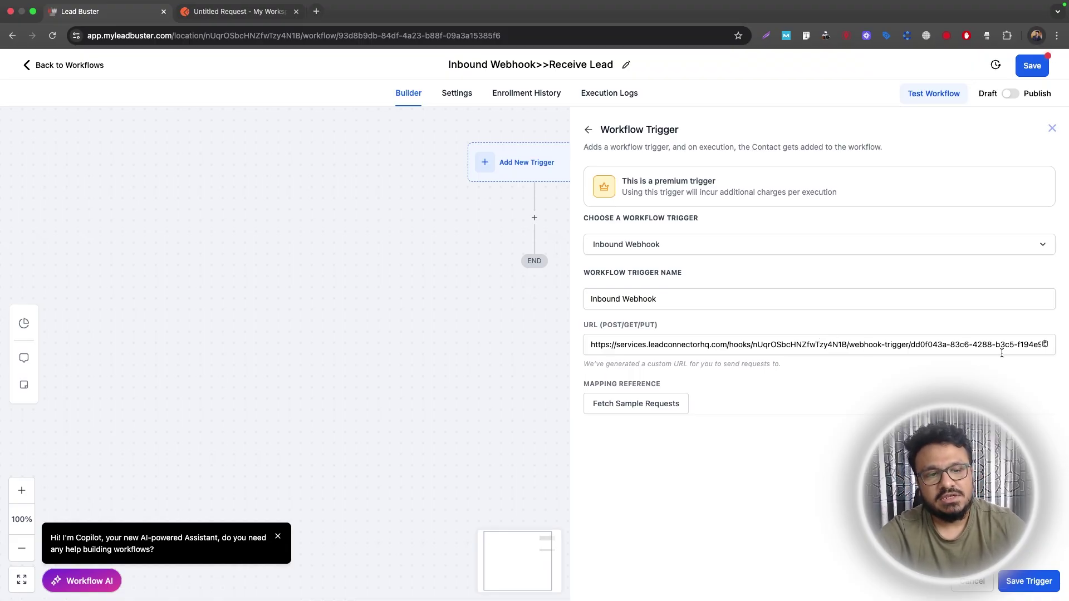
left_click(1045, 344)
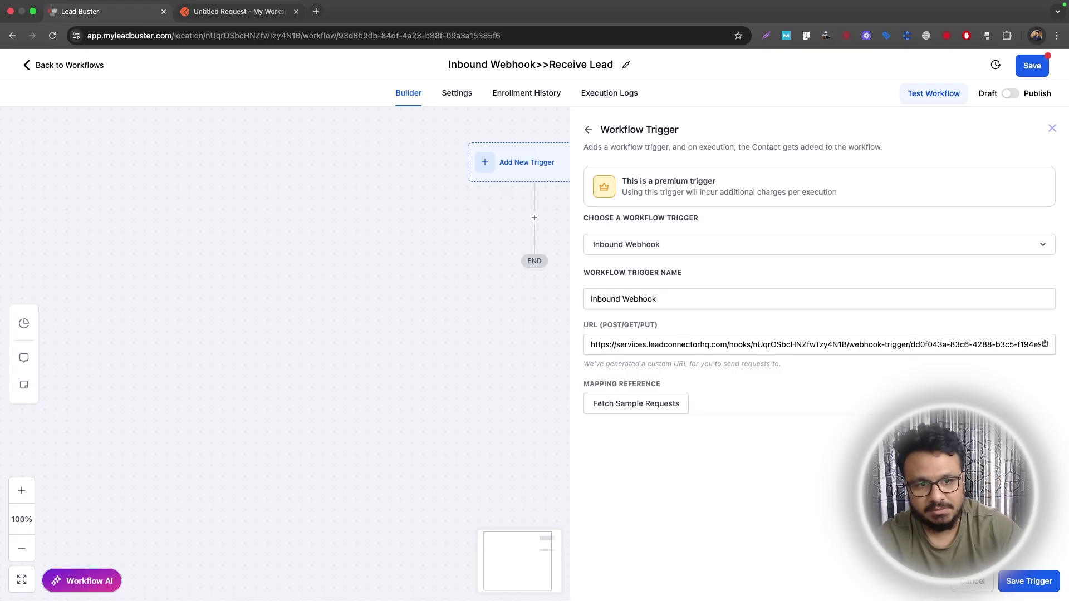
left_click(1045, 344)
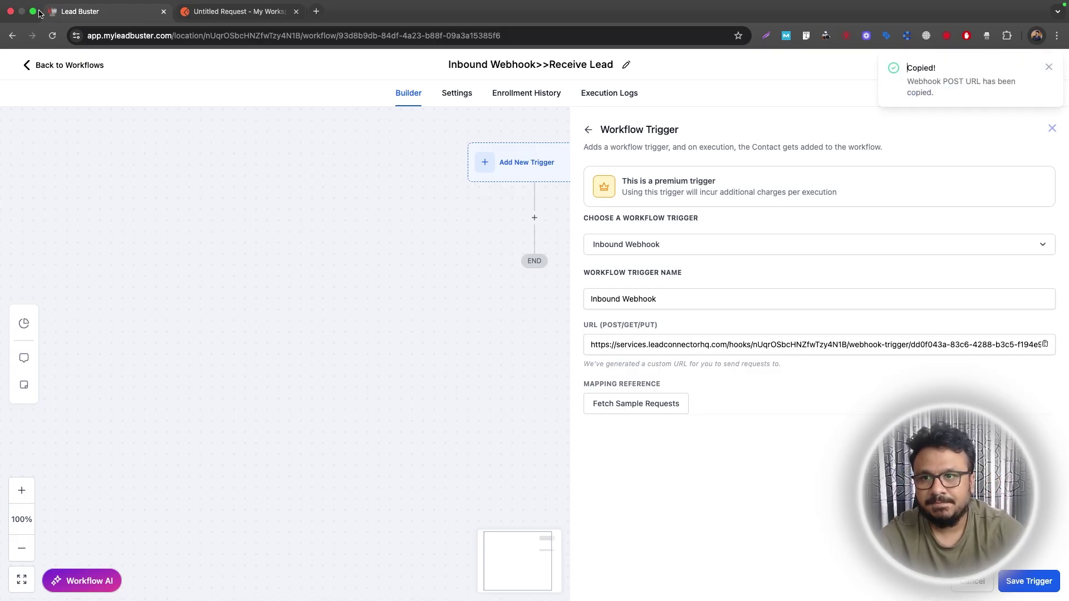
left_click(238, 11)
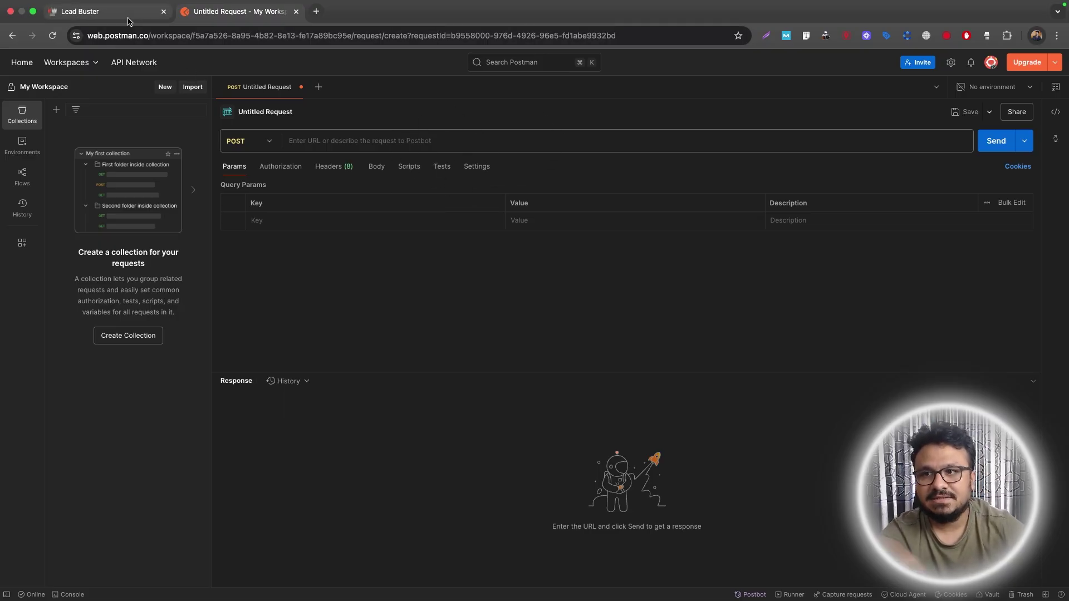
Paste the copied webhook URL into Postman's request URL bar, allowing clipboard access.
left_click(109, 11)
left_click(251, 18)
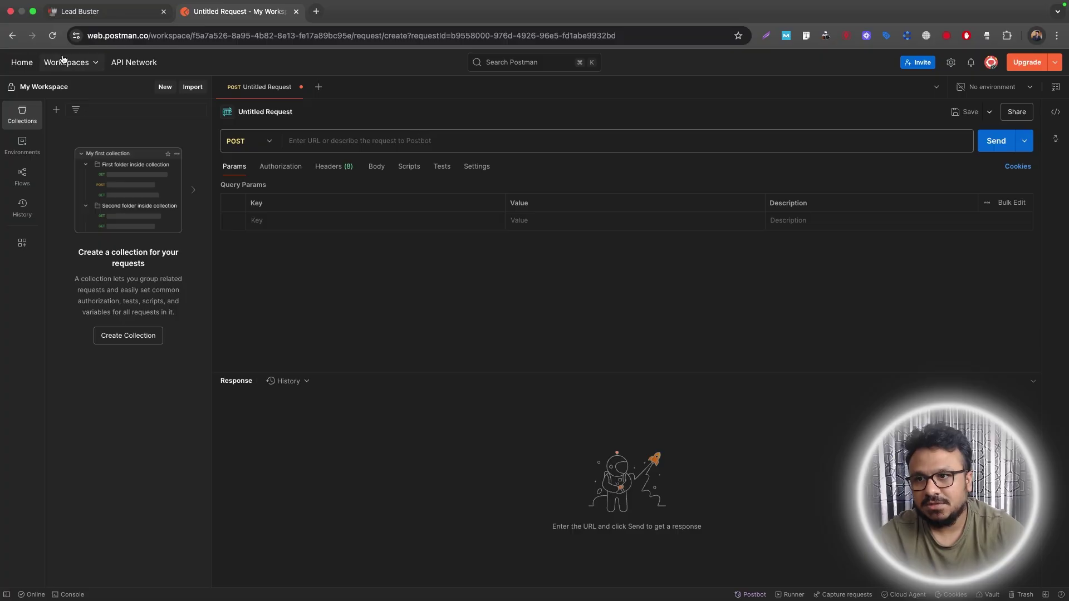
mouse_move(123, 5)
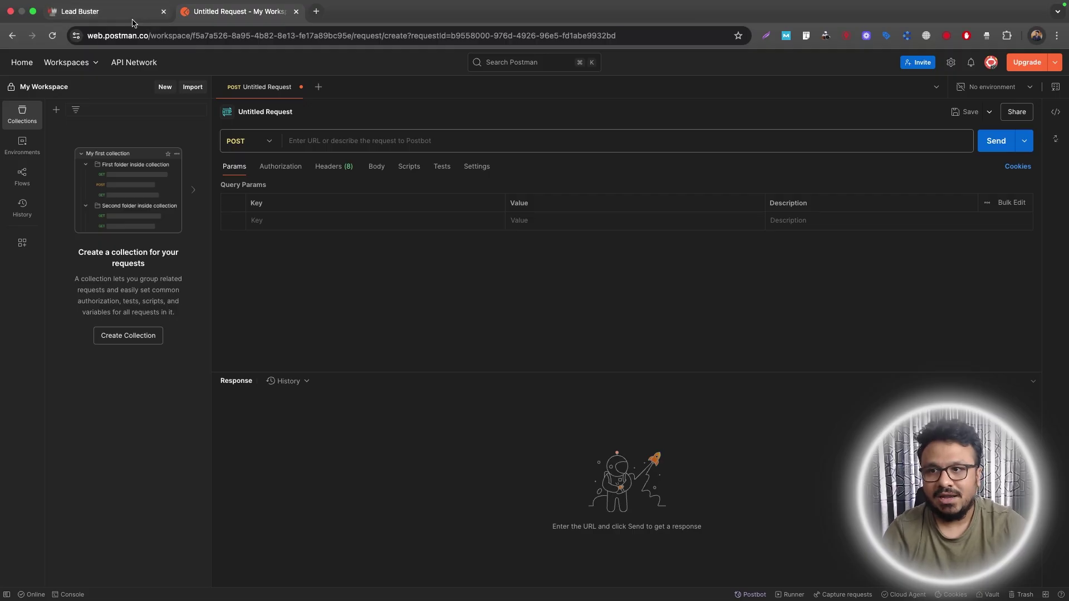
left_click(105, 11)
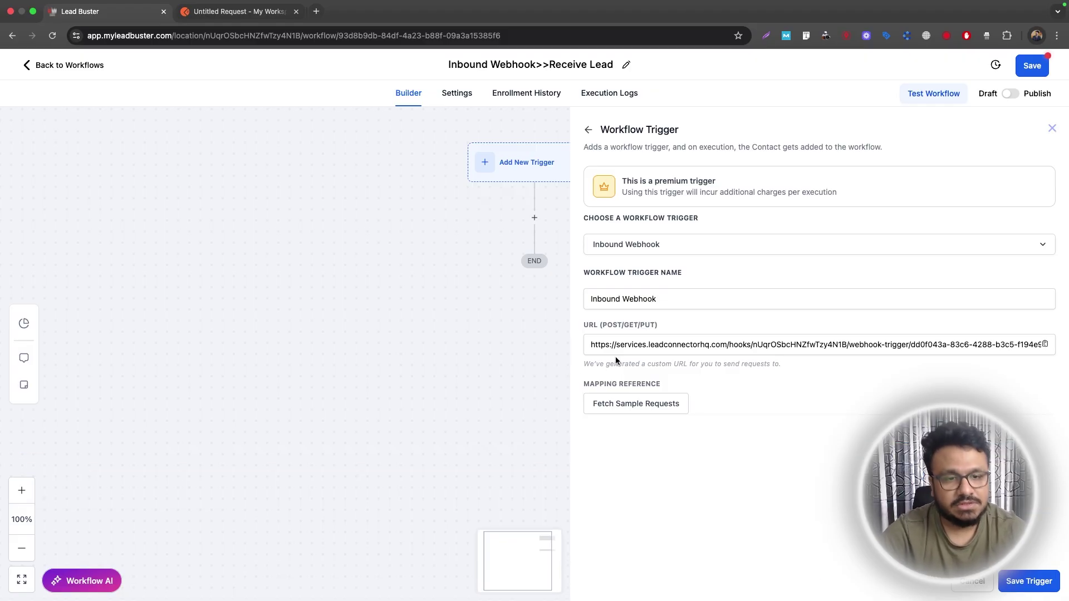
left_click(215, 12)
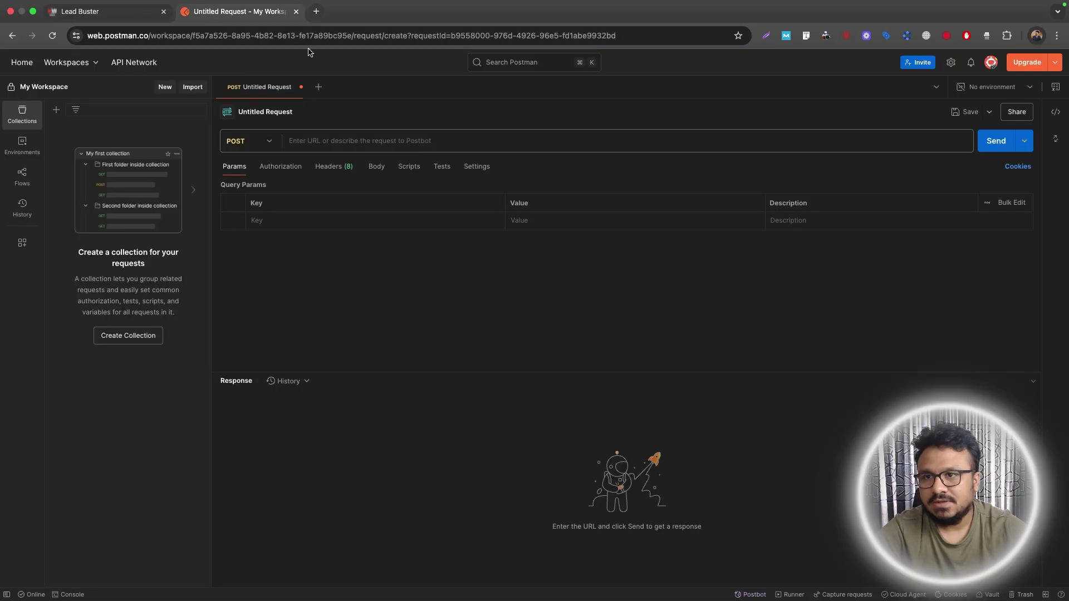
right_click(441, 141)
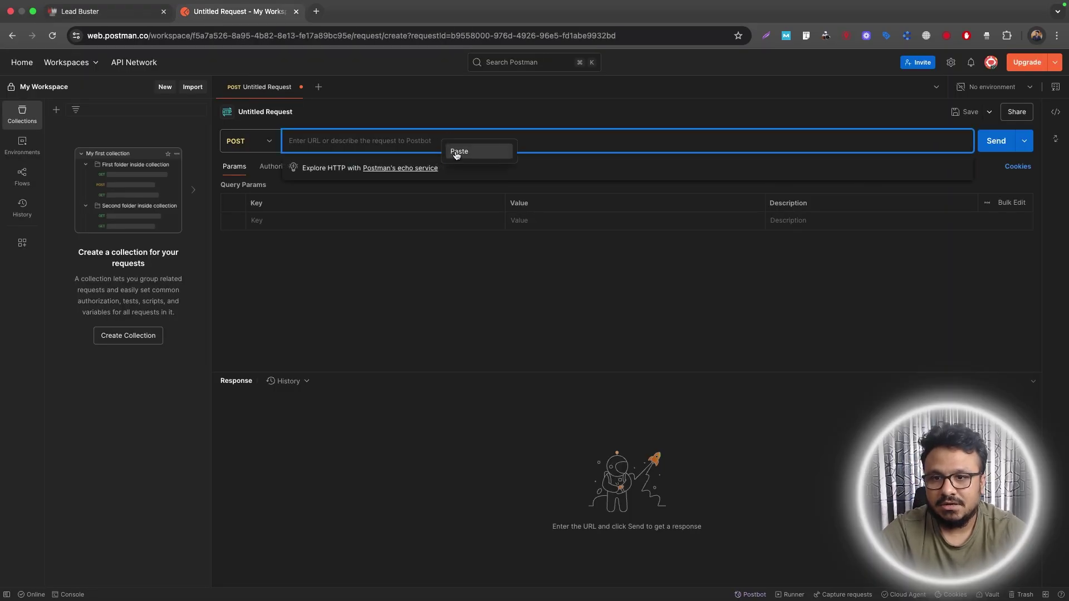
left_click(460, 156)
left_click(215, 121)
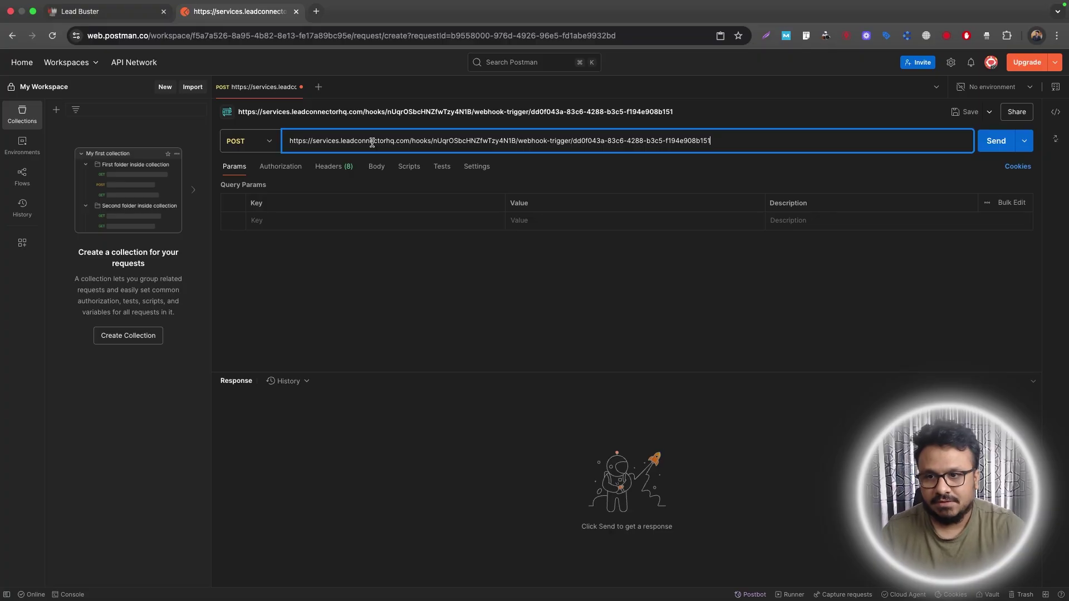
Add firstname and lastname query parameters holding the sample lead's first and last name.
left_click(321, 216)
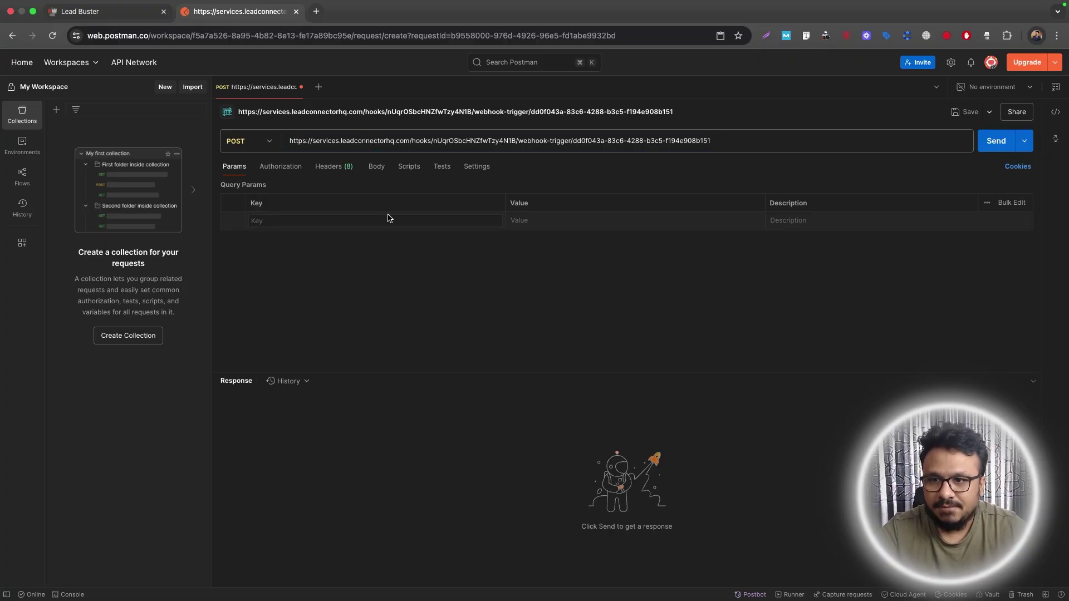
type("first")
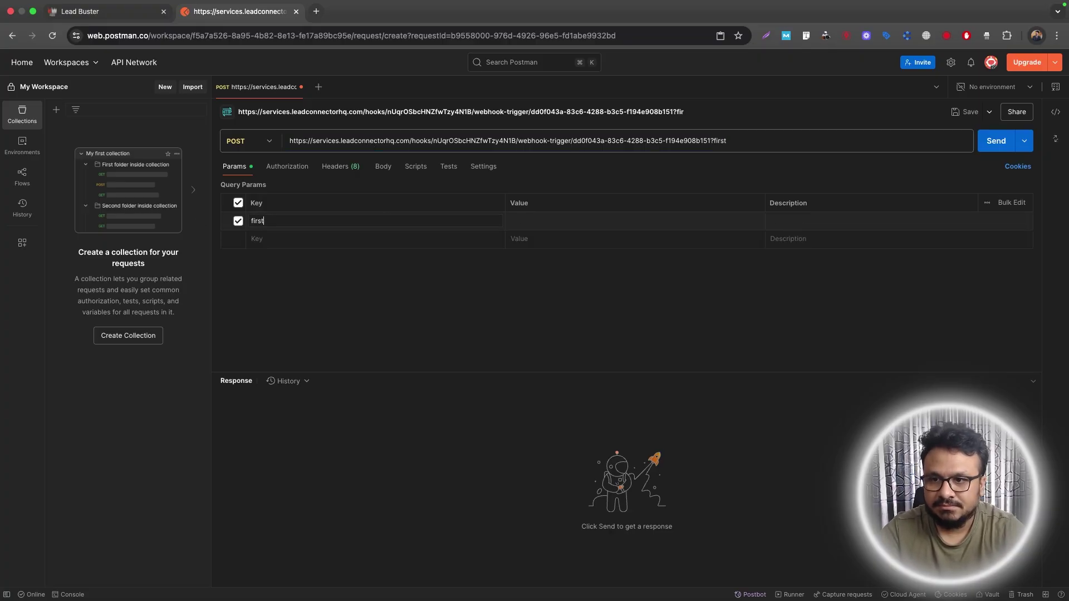
type("name")
key("Tab")
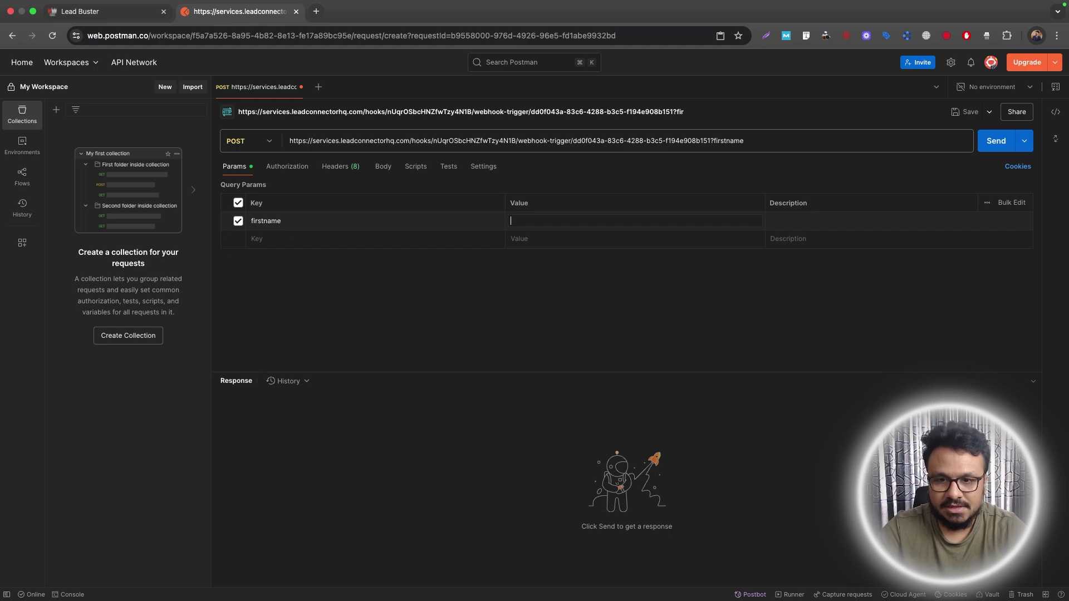
type("James")
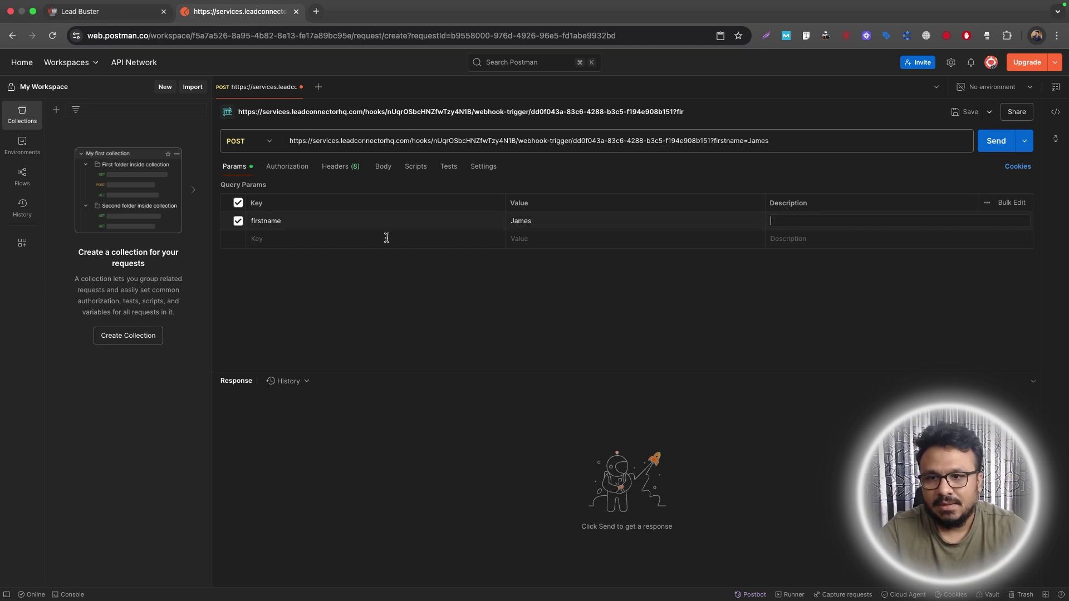
left_click(362, 241)
type("lastname")
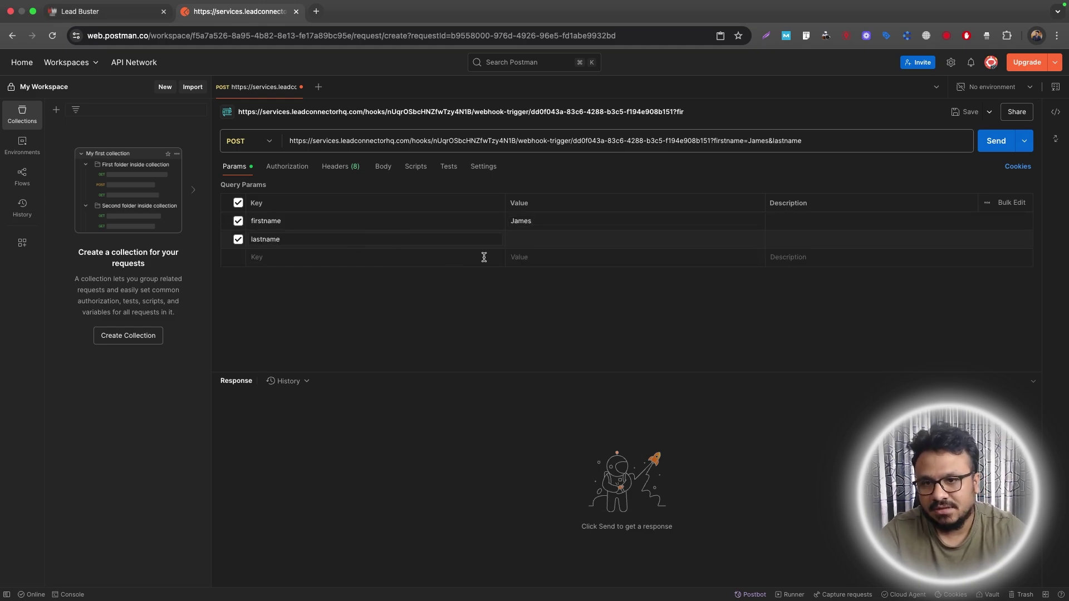
left_click(571, 237)
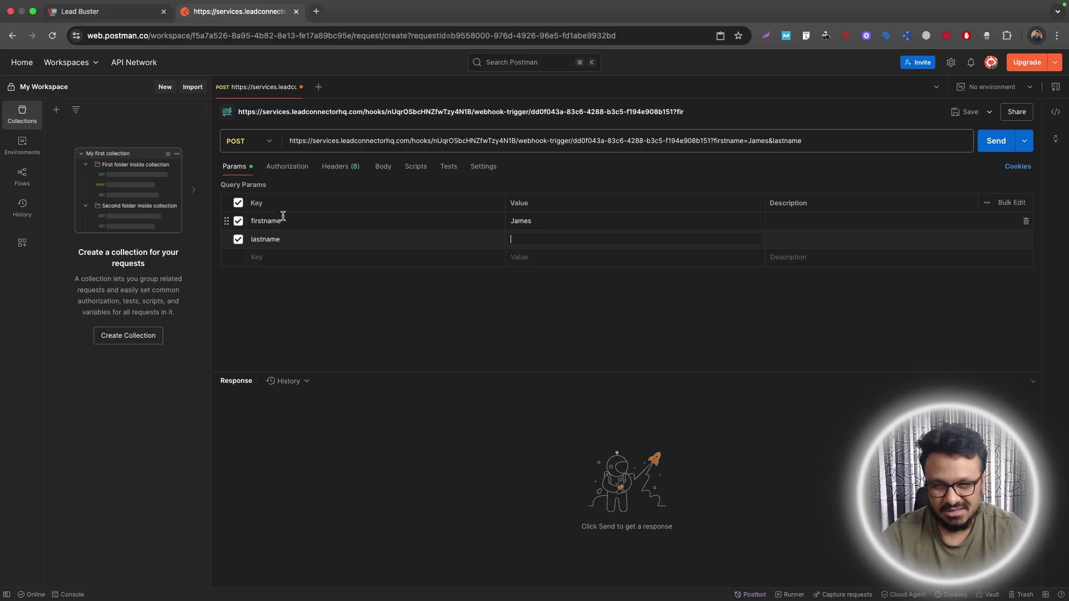
key("ctrl+shift+Tab")
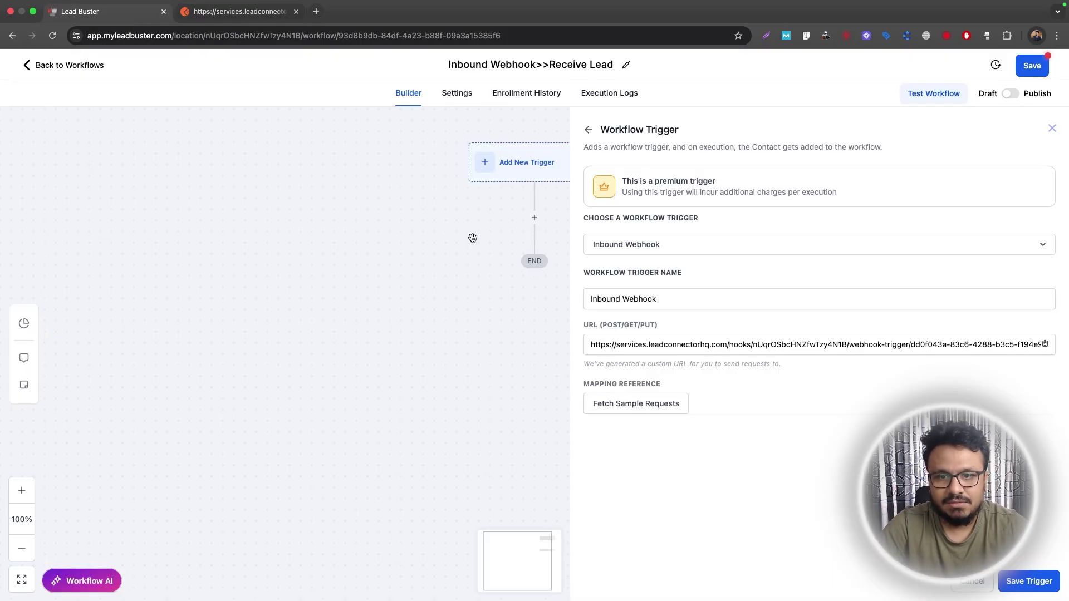
left_click(223, 13)
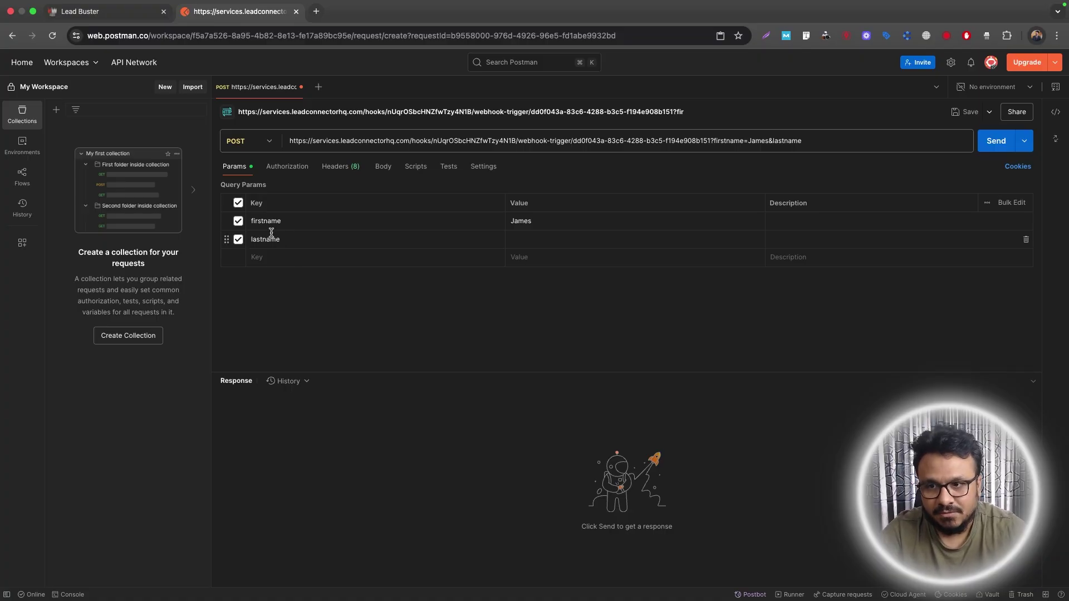
left_click(556, 241)
type("Smith")
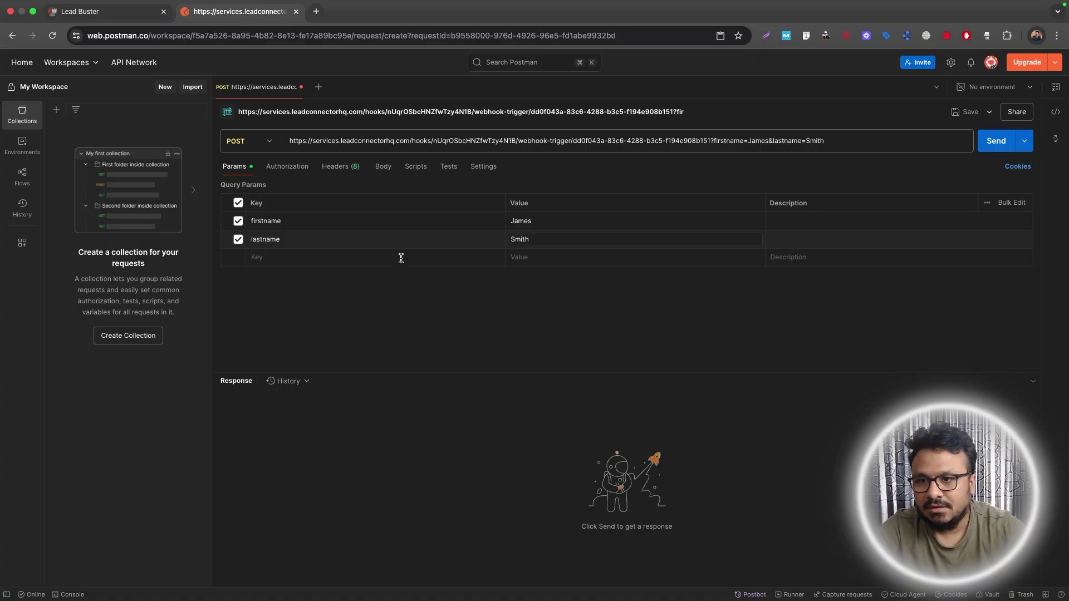
Add email and phone parameters with sample values and send the request for a 200 OK.
left_click(349, 258)
type("email")
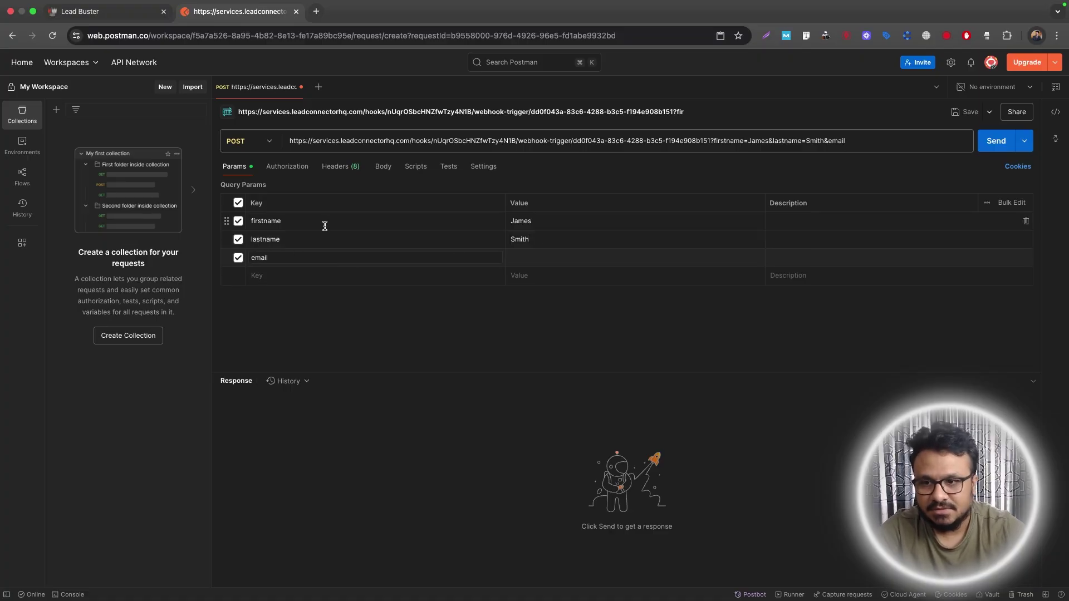
left_click(532, 259)
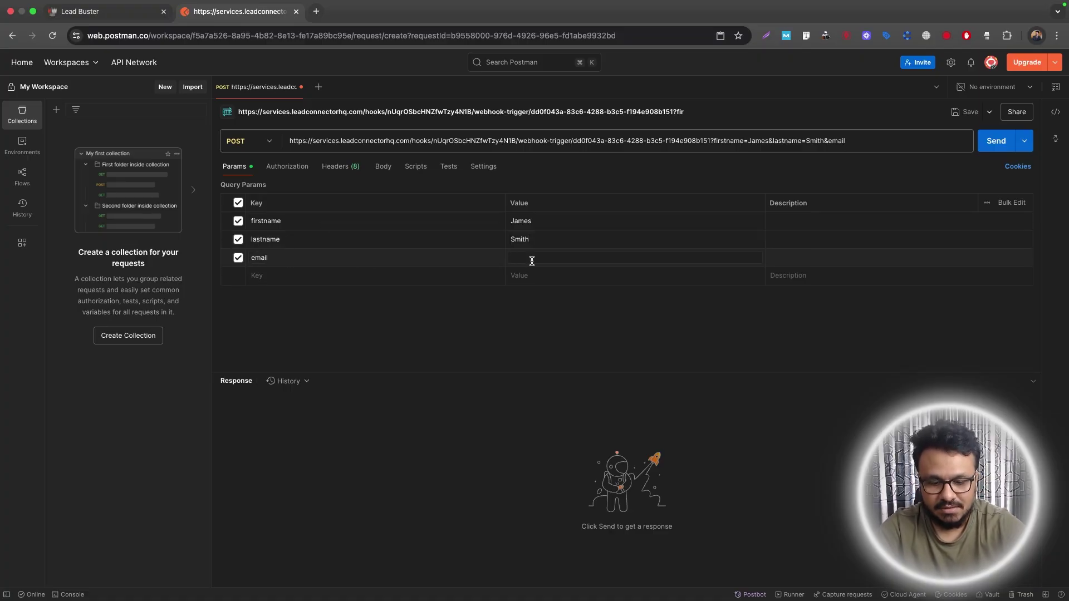
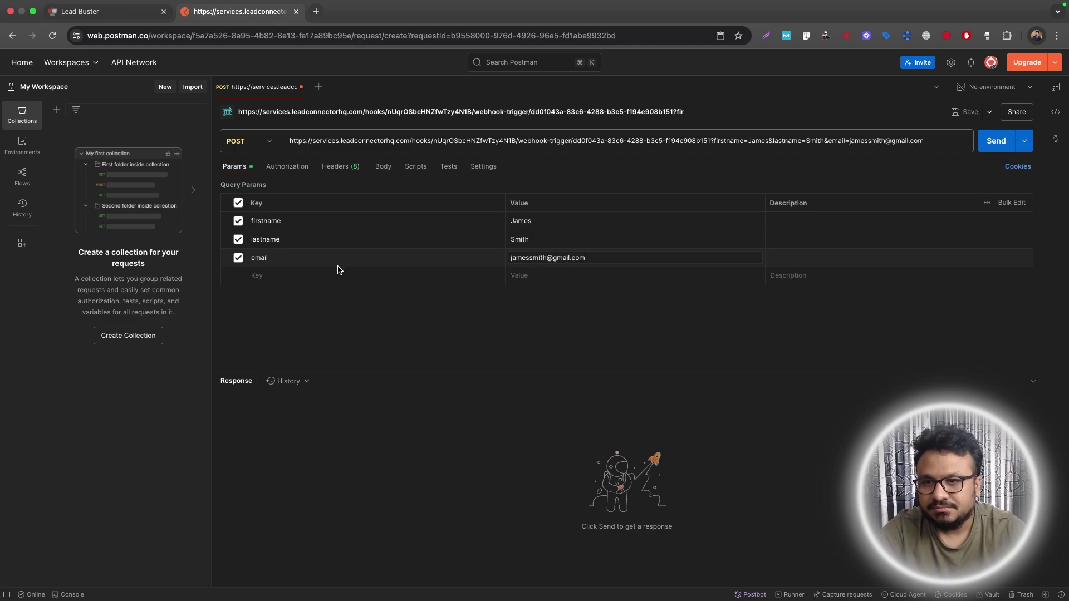
left_click(337, 273)
type("phone")
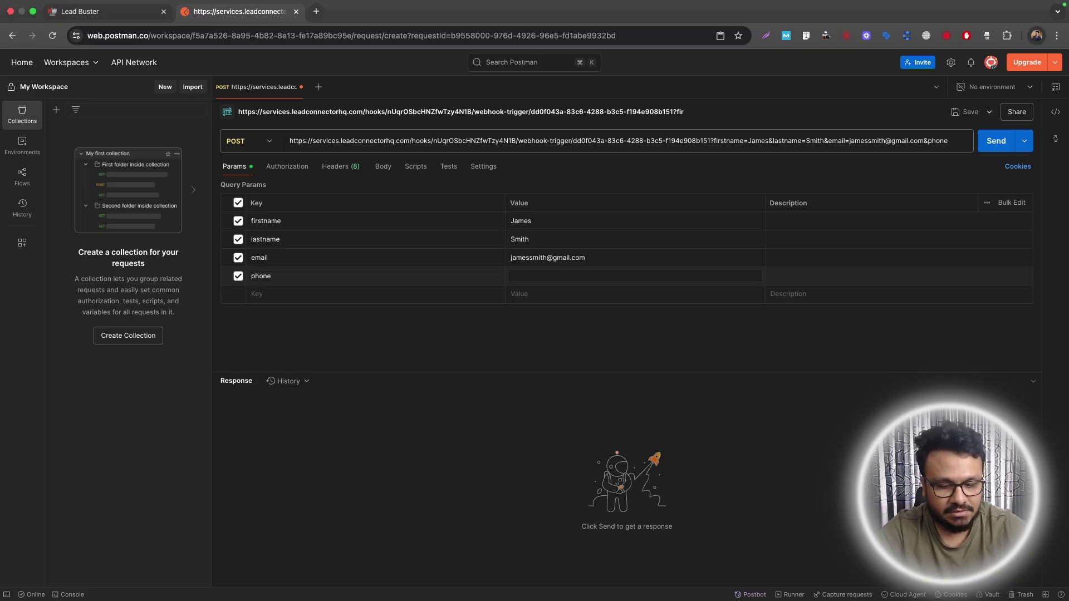
type("=(888) 555-1234")
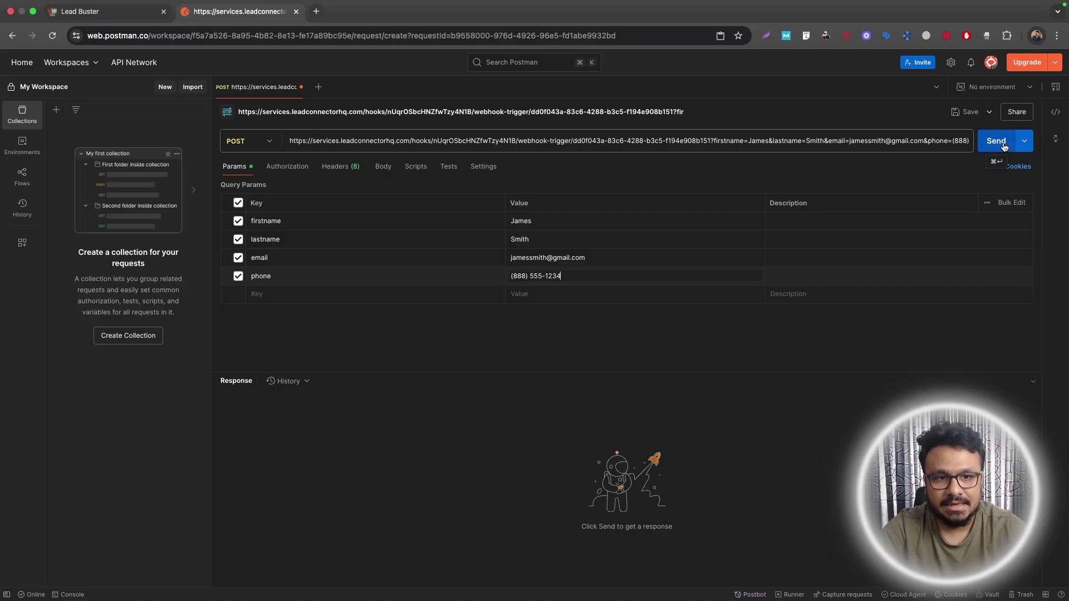
left_click(102, 12)
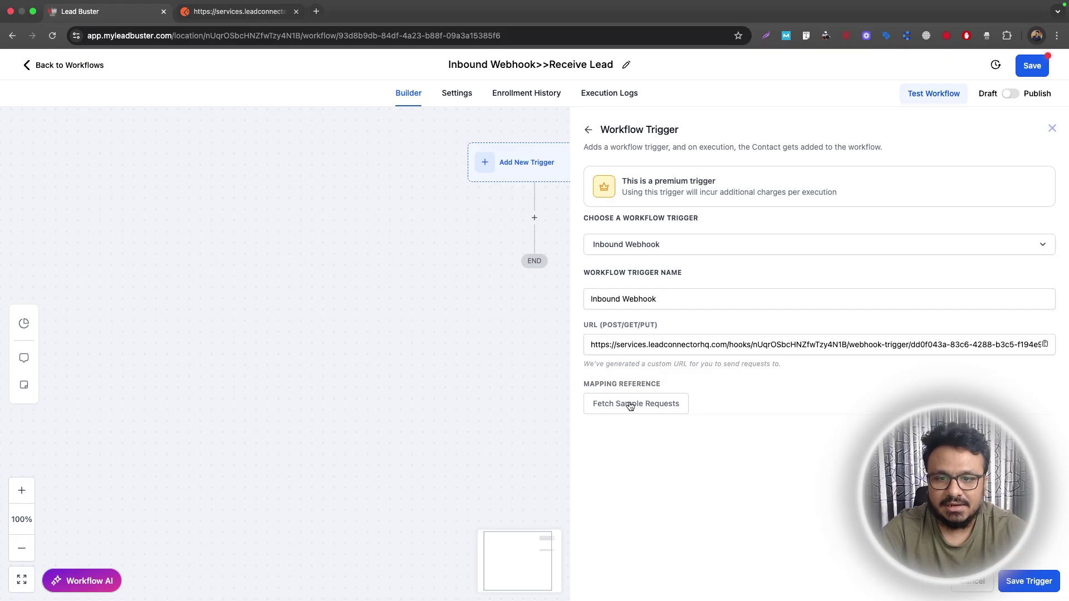
left_click(281, 16)
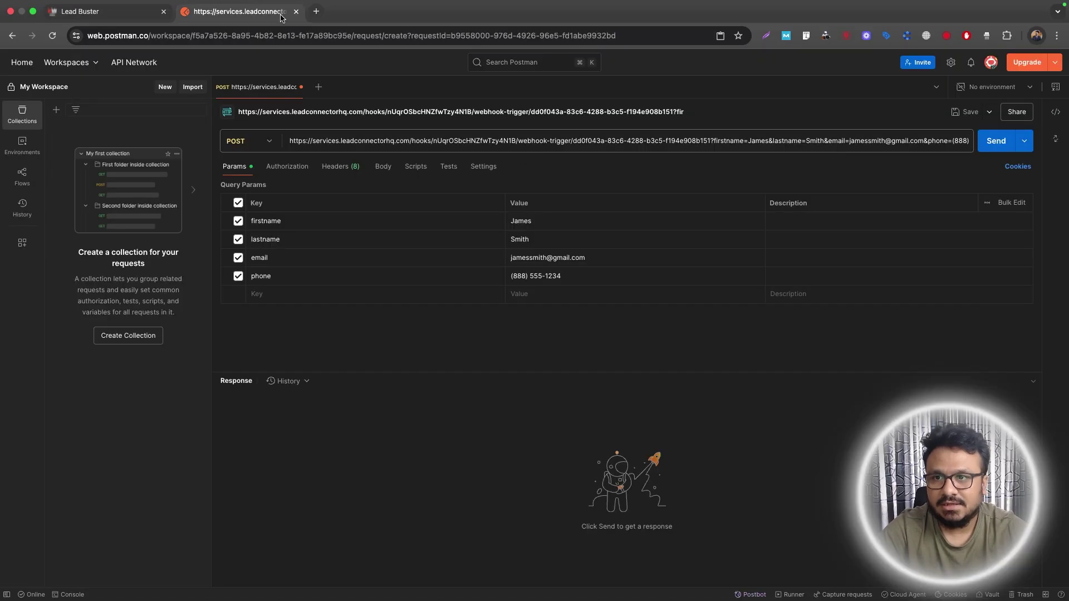
left_click(1008, 143)
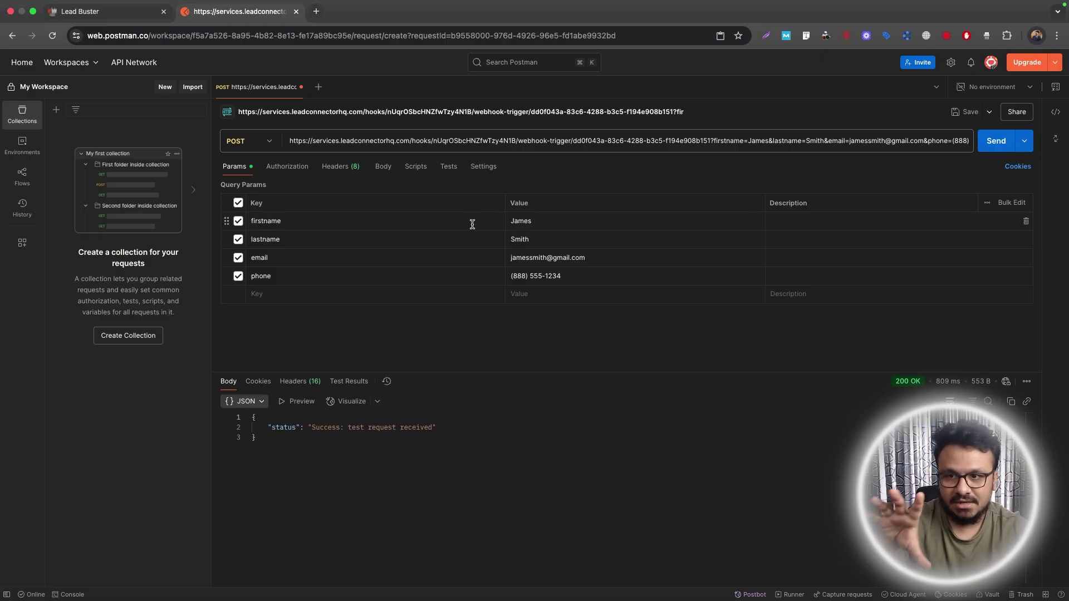
left_click(100, 14)
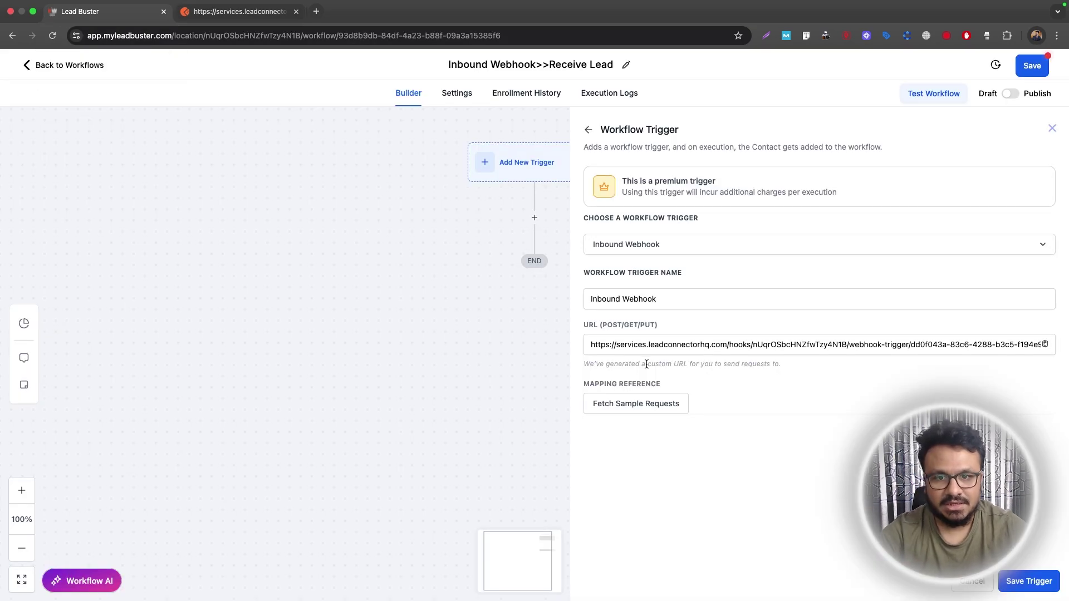
Fetch sample requests and select the latest one as the mapping reference, showing its queryParams.
left_click(650, 403)
left_click(650, 402)
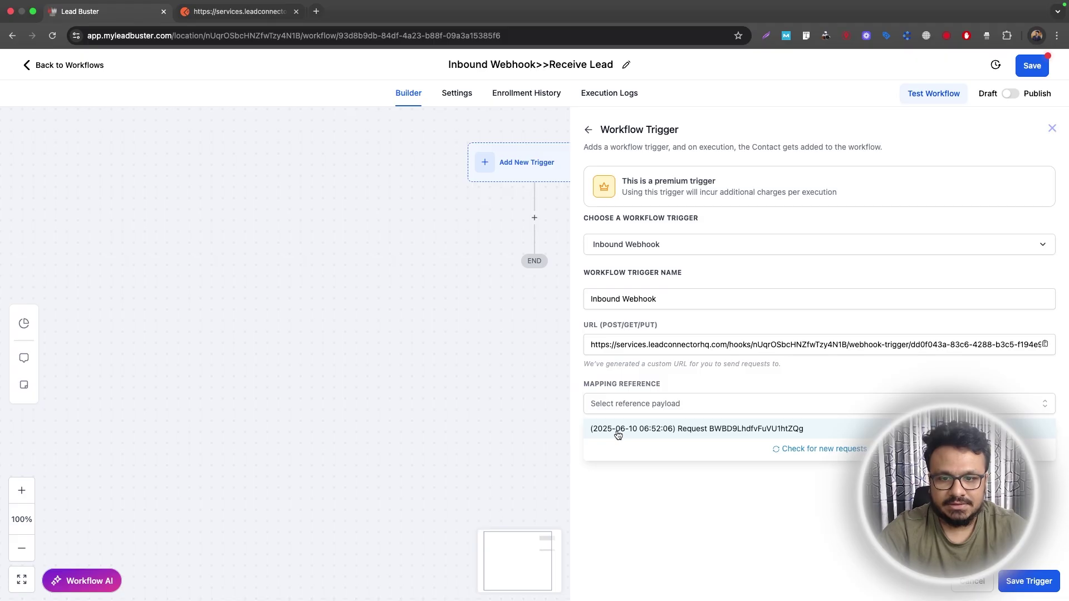
left_click(618, 429)
scroll(774, 407, "down", 3)
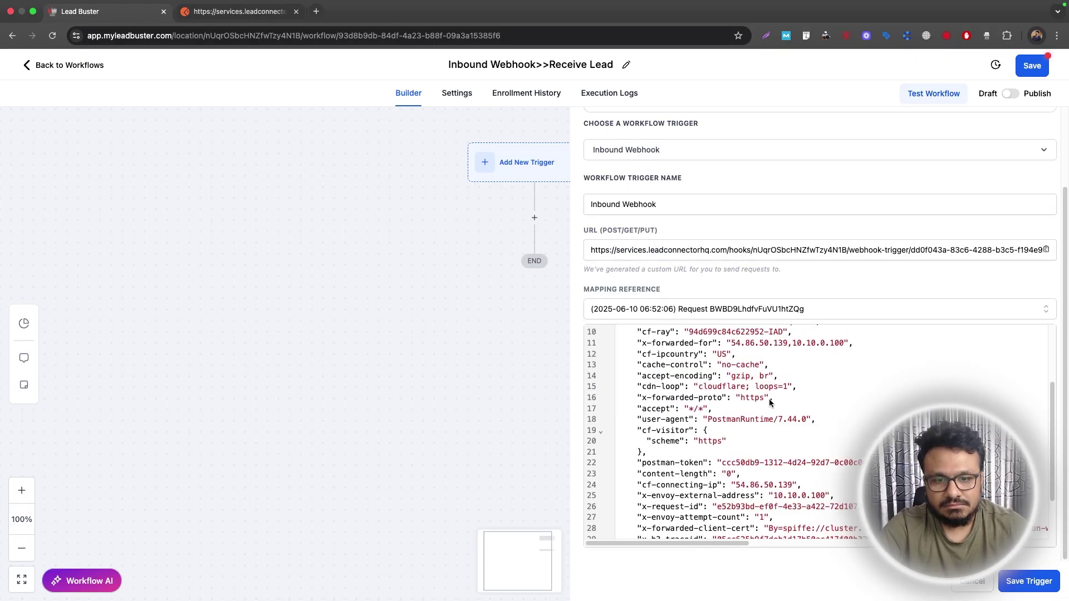
scroll(771, 402, "up", 3)
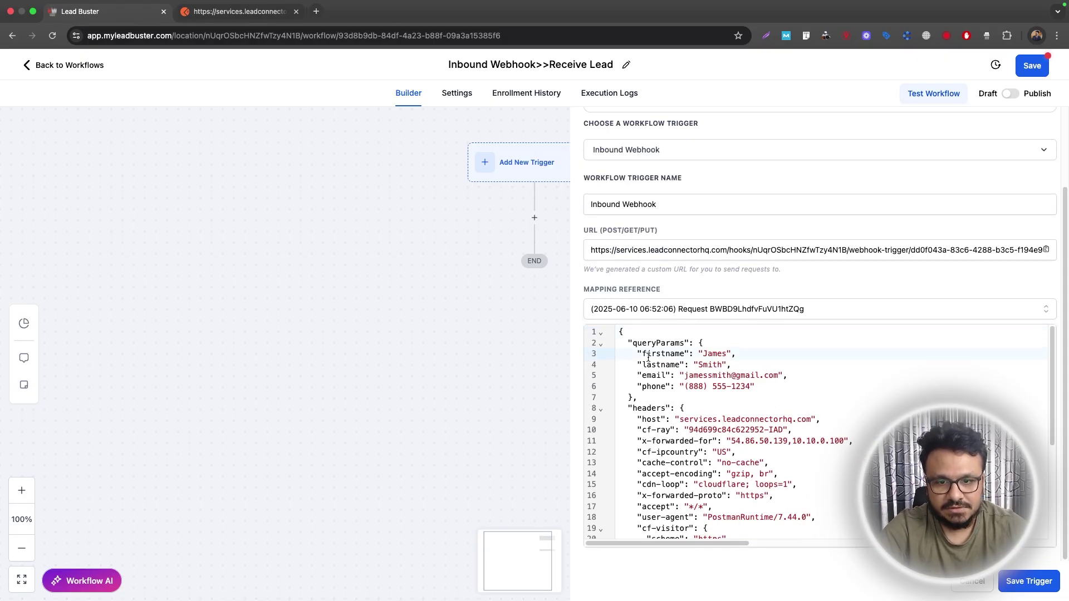
scroll(690, 384, "down", 5)
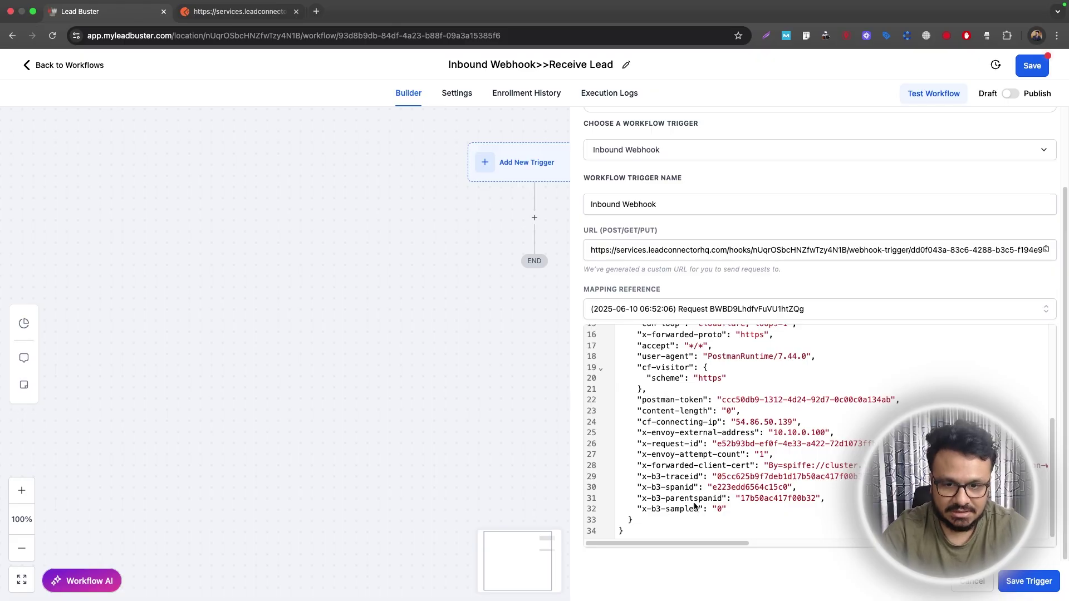
scroll(646, 523, "up", 5)
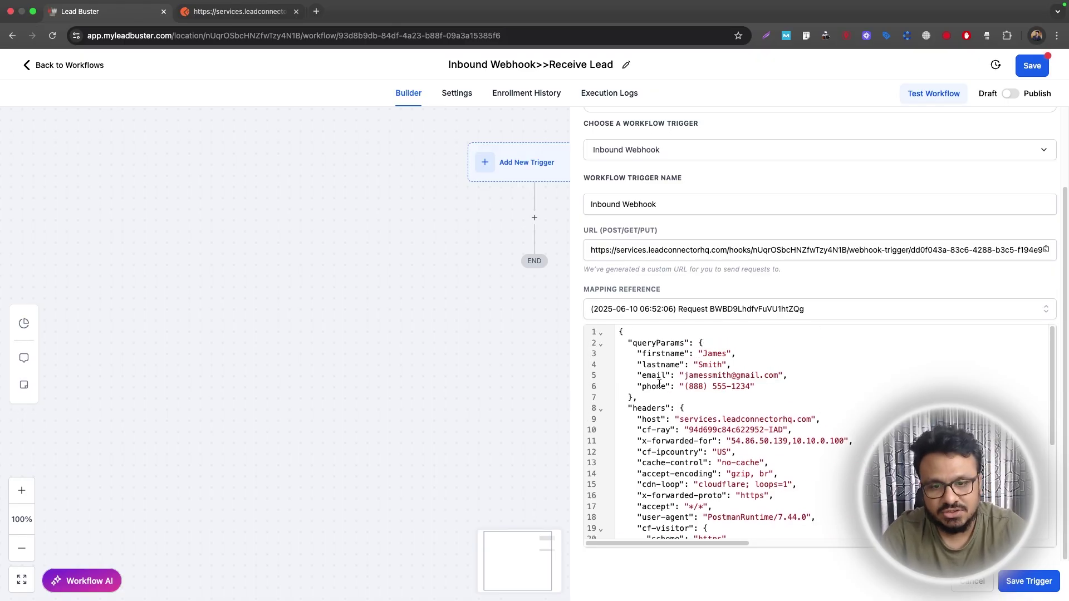
double_click(652, 350)
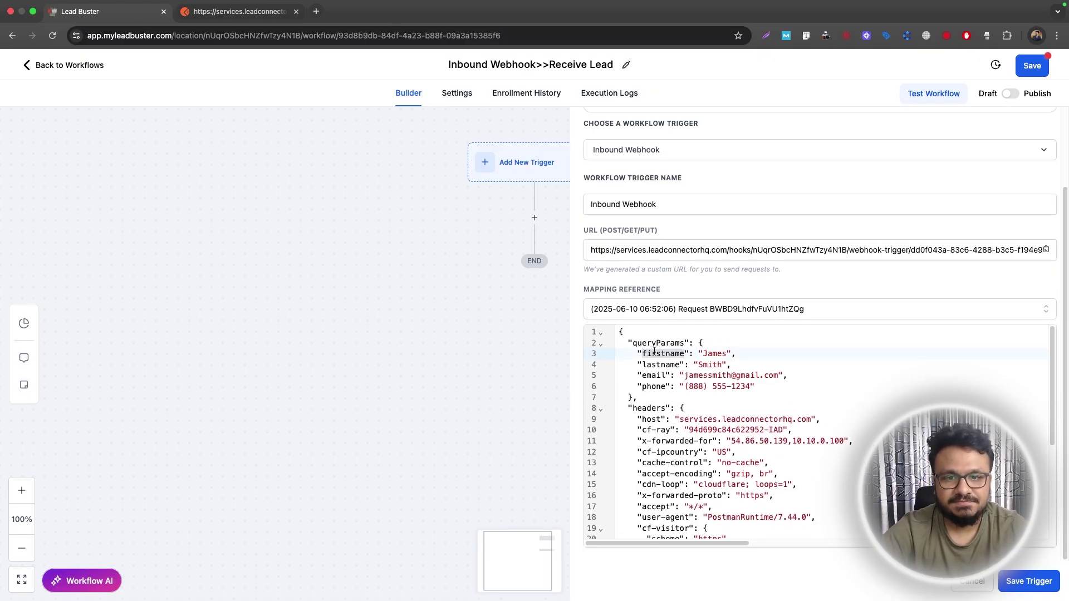
Clear the highlighted firstname selection in the payload view.
left_click(723, 354)
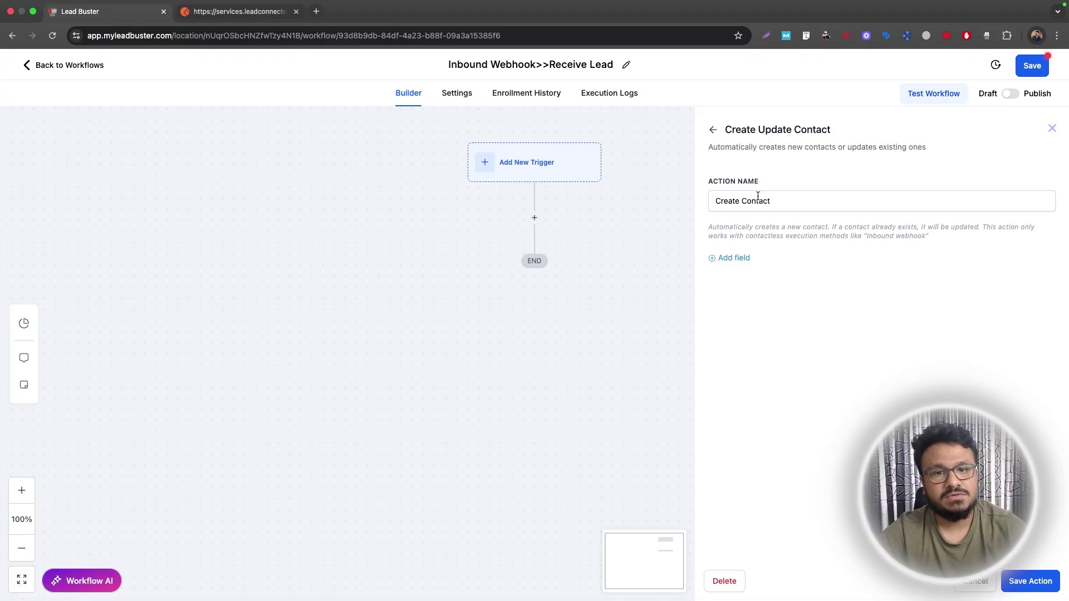
Add a First Name field mapped to the webhook's queryParams.firstname.
left_click(737, 260)
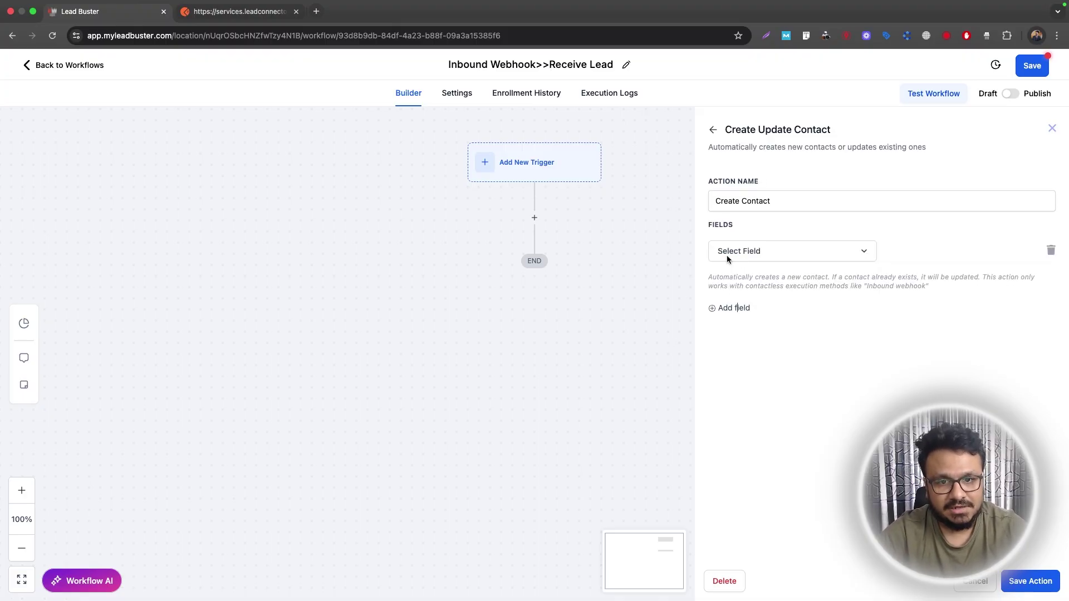
left_click(748, 251)
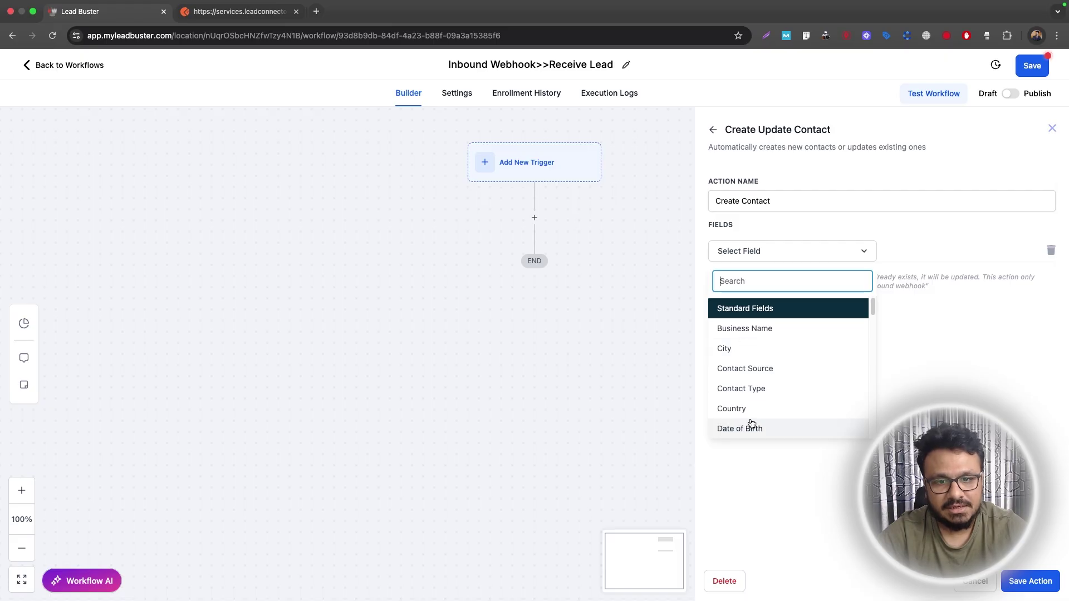
scroll(754, 412, "down", 10)
scroll(754, 383, "up", 10)
left_click(769, 280)
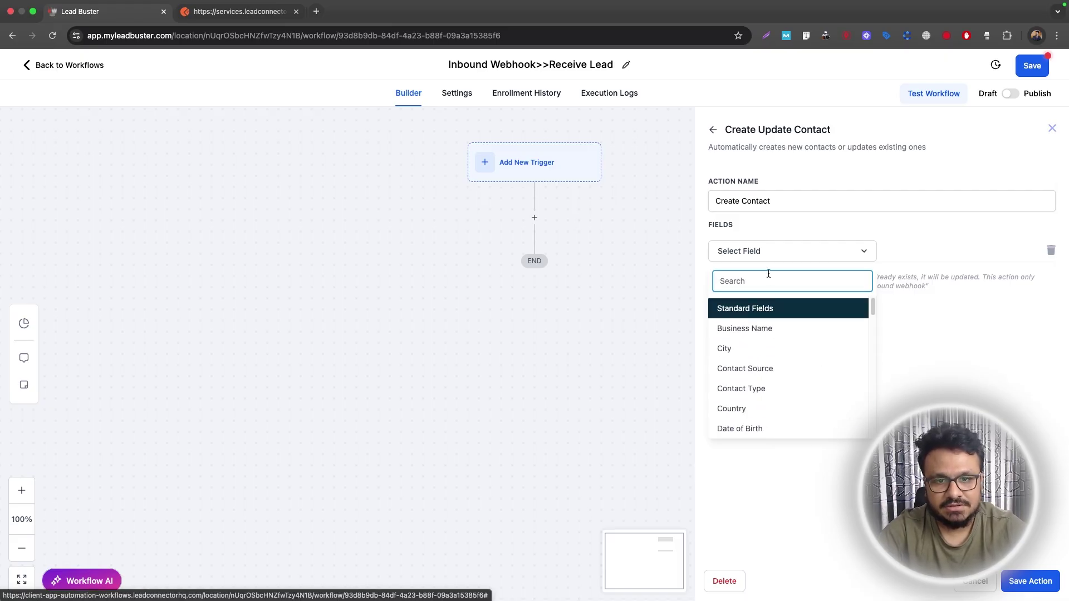
type("first")
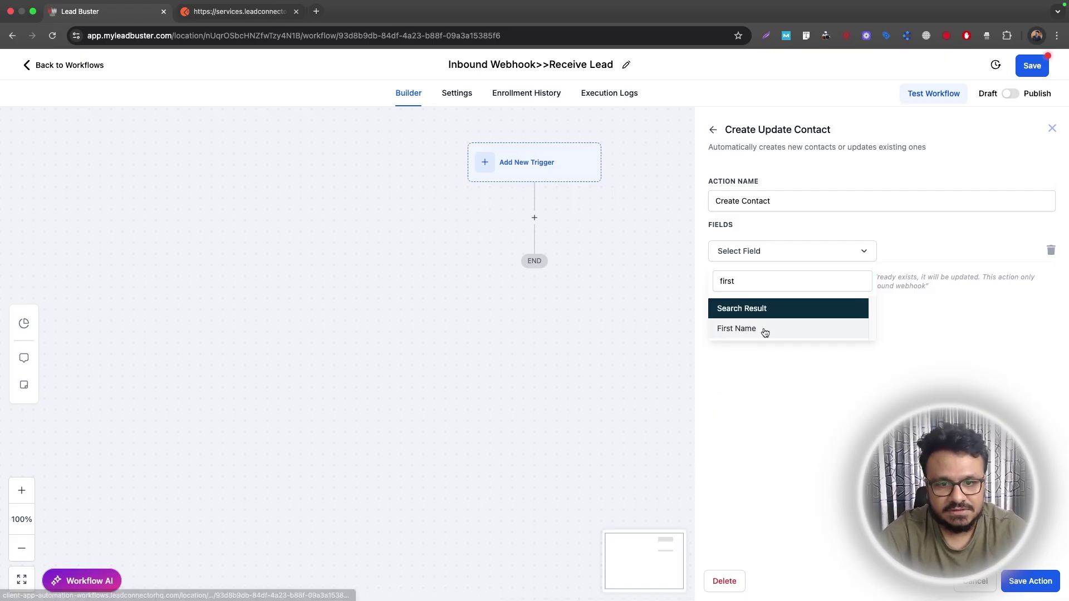
left_click(763, 331)
left_click(898, 254)
left_click(1009, 251)
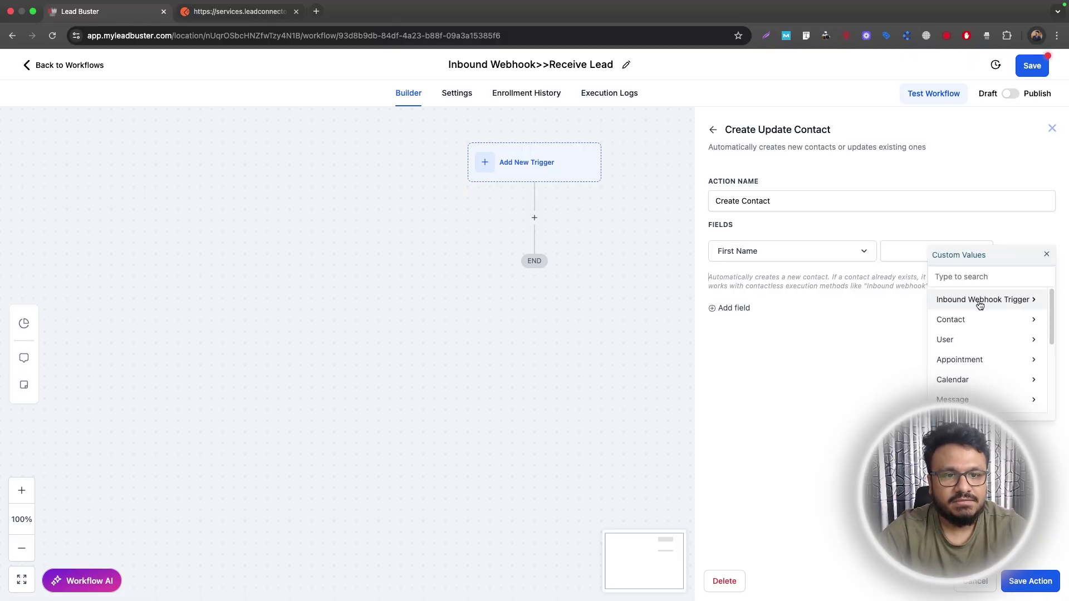
left_click(1012, 300)
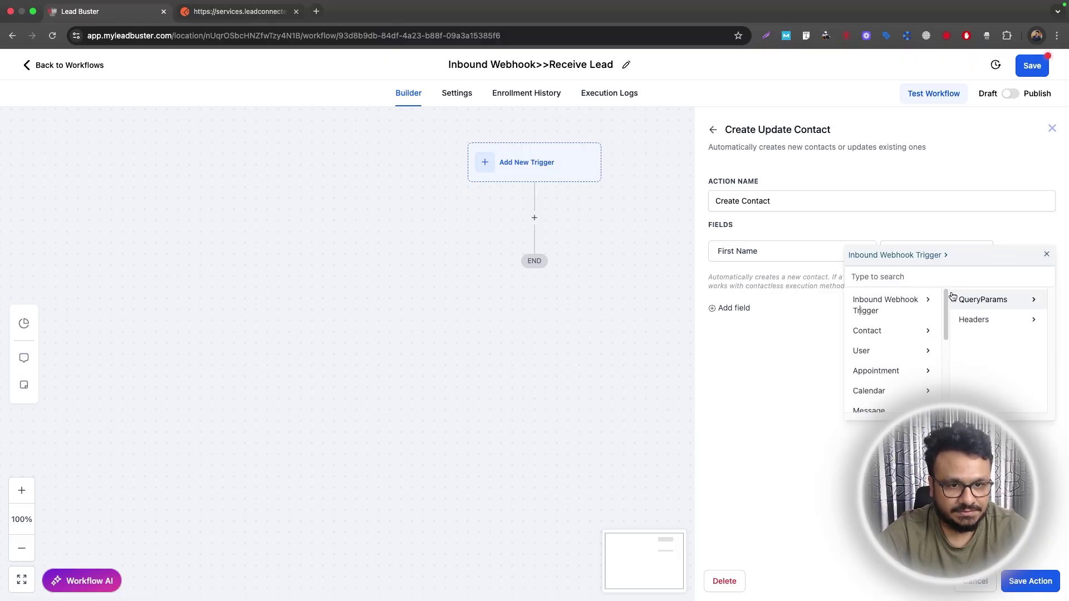
left_click(989, 301)
left_click(998, 301)
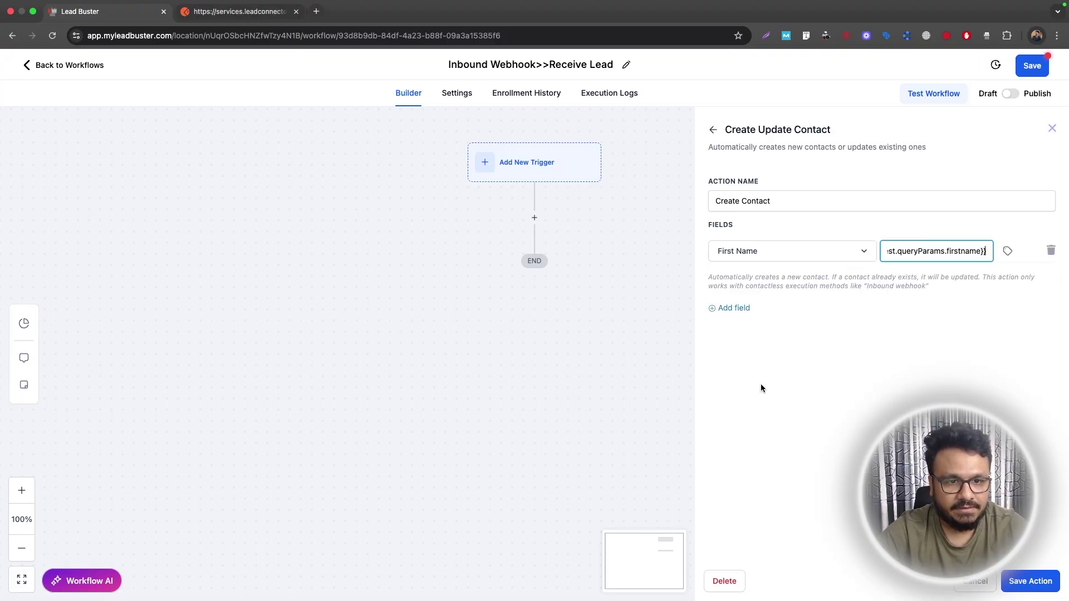
Add a Last Name field mapped to queryParams.lastname.
left_click(731, 309)
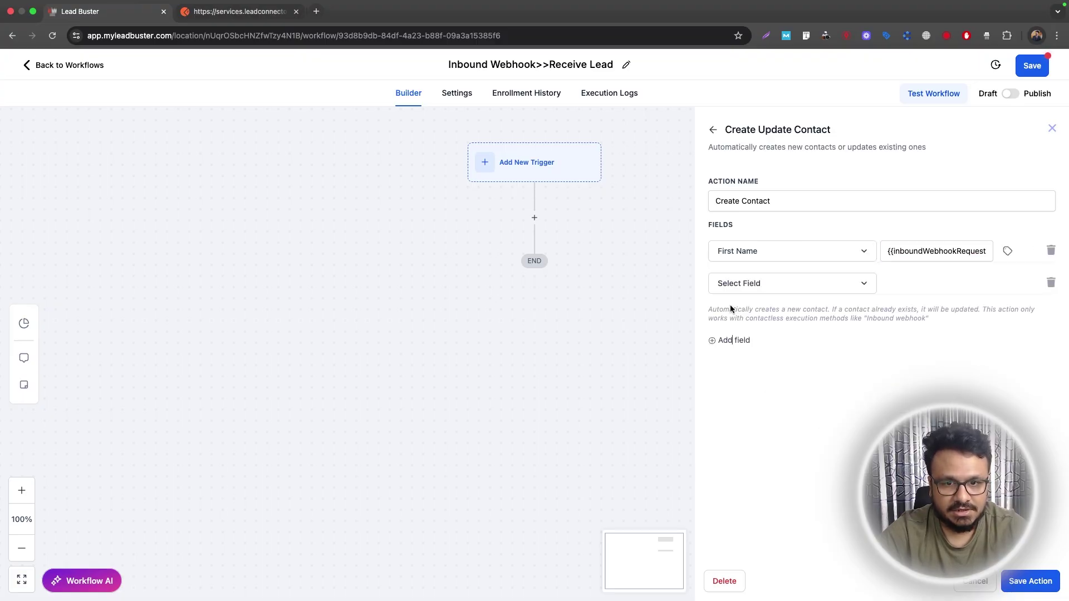
left_click(754, 288)
type("last")
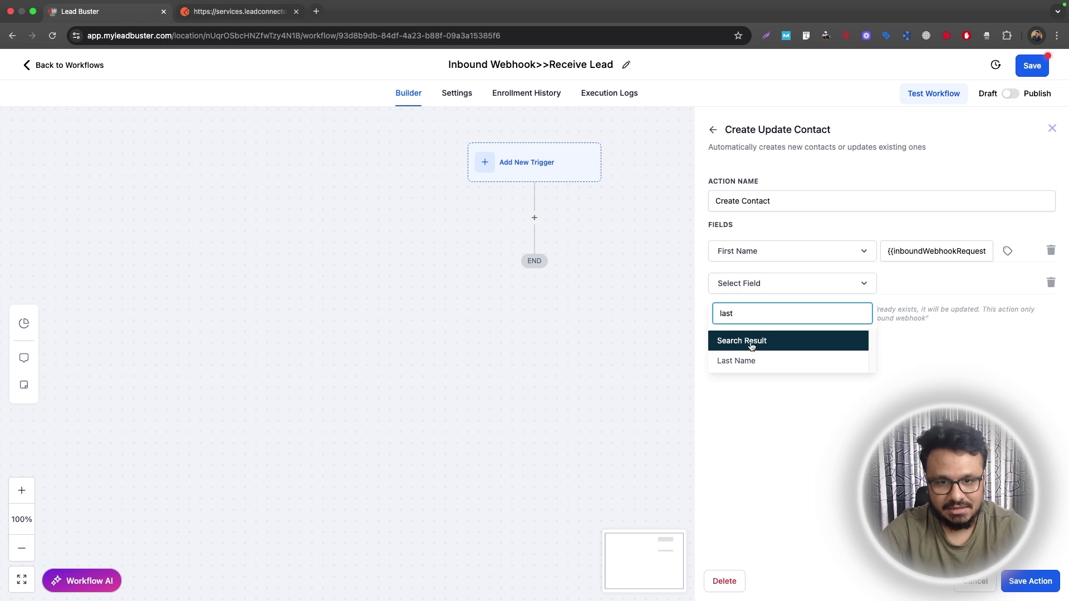
left_click(752, 357)
left_click(1014, 283)
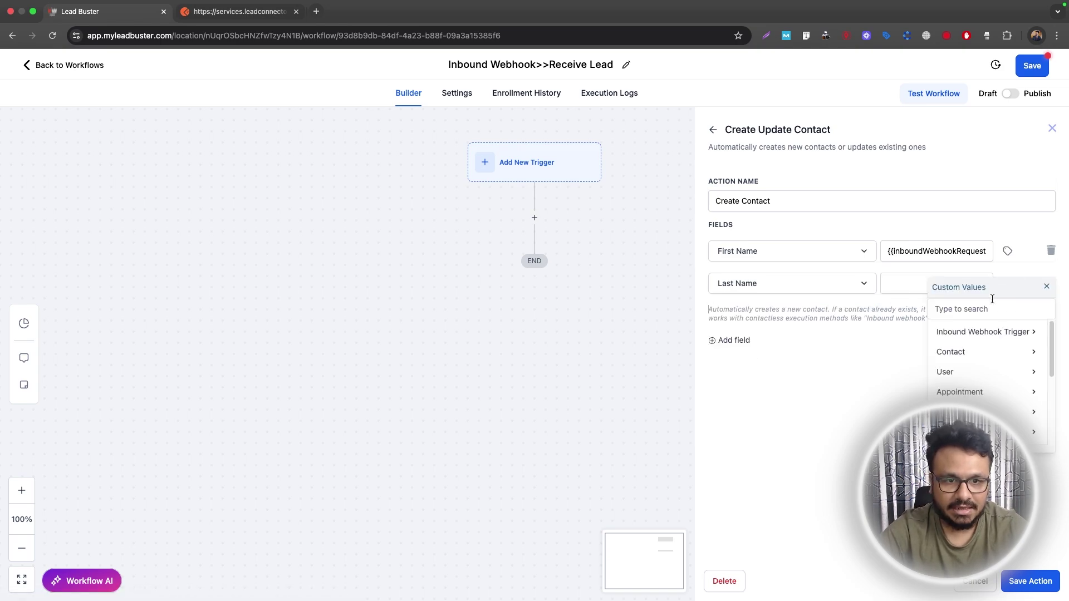
left_click(912, 332)
left_click(983, 333)
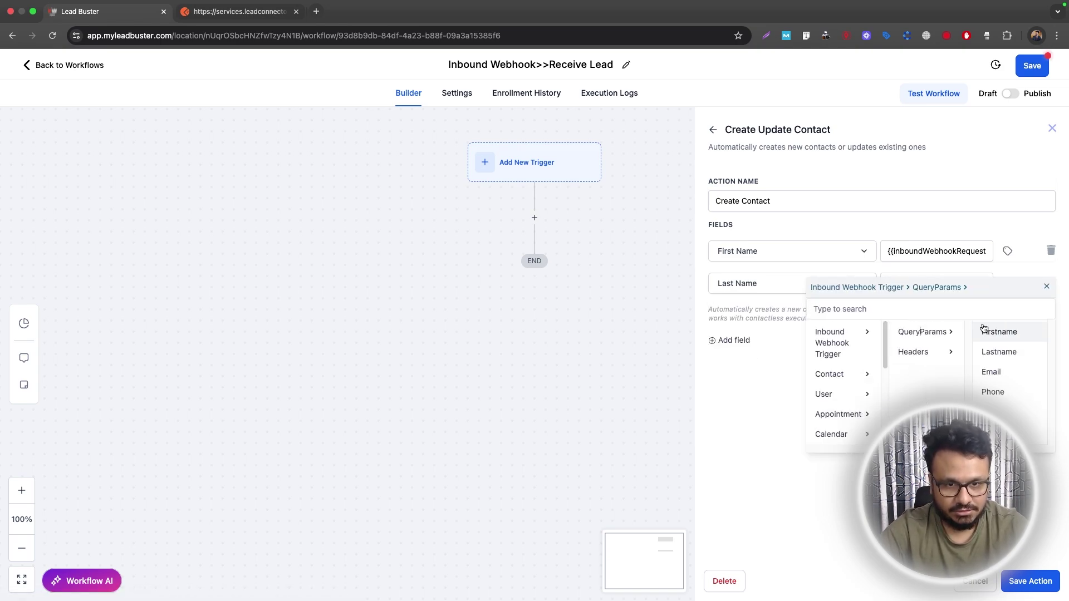
left_click(994, 352)
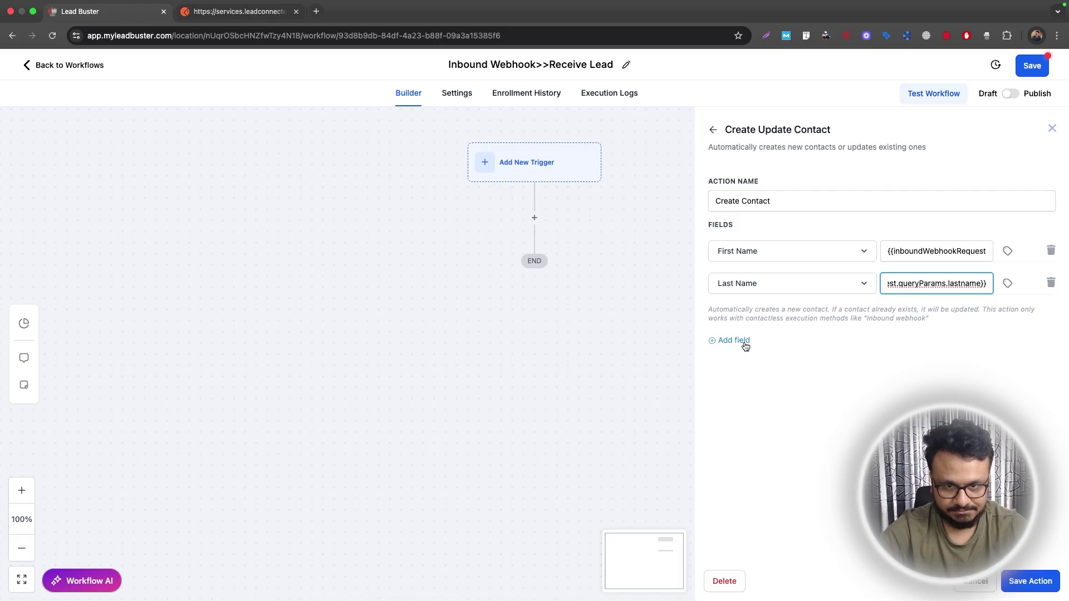
Add an Email field mapped to queryParams.email.
left_click(744, 340)
left_click(757, 320)
type("email")
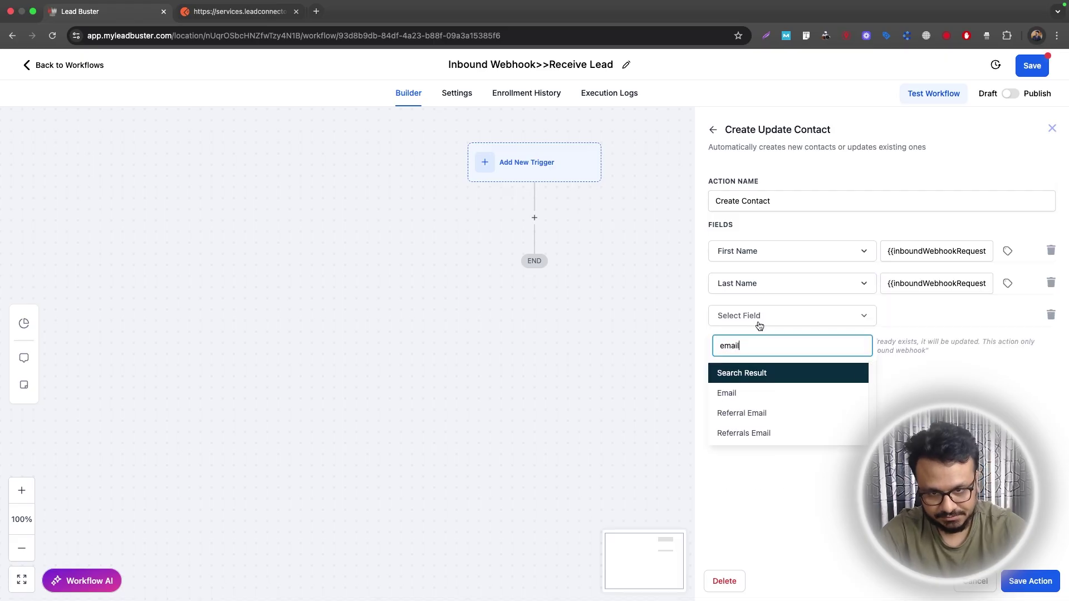
left_click(746, 393)
left_click(906, 315)
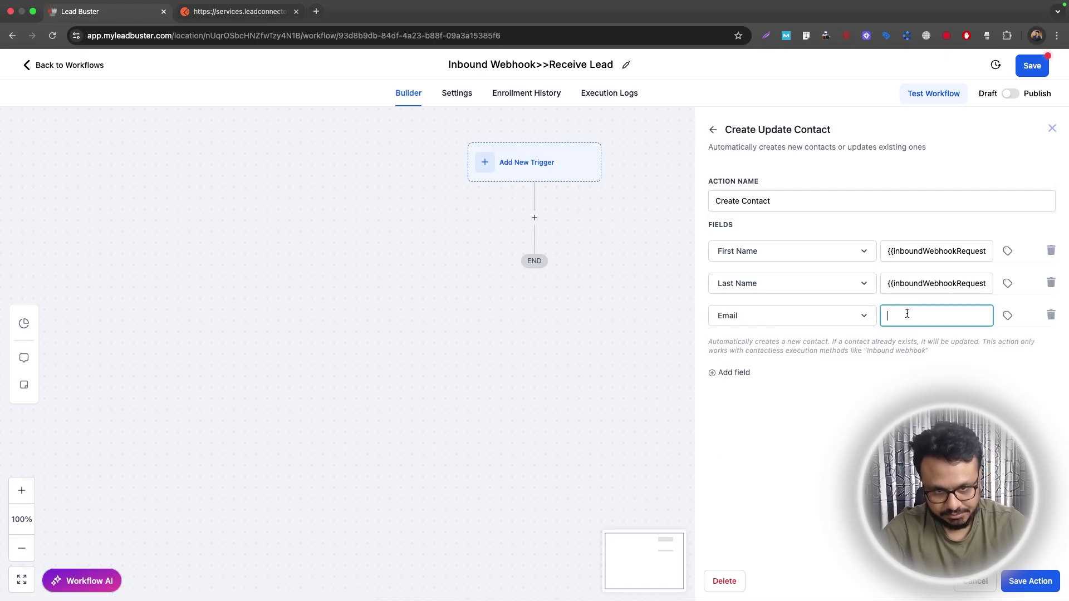
left_click(1007, 315)
left_click(966, 360)
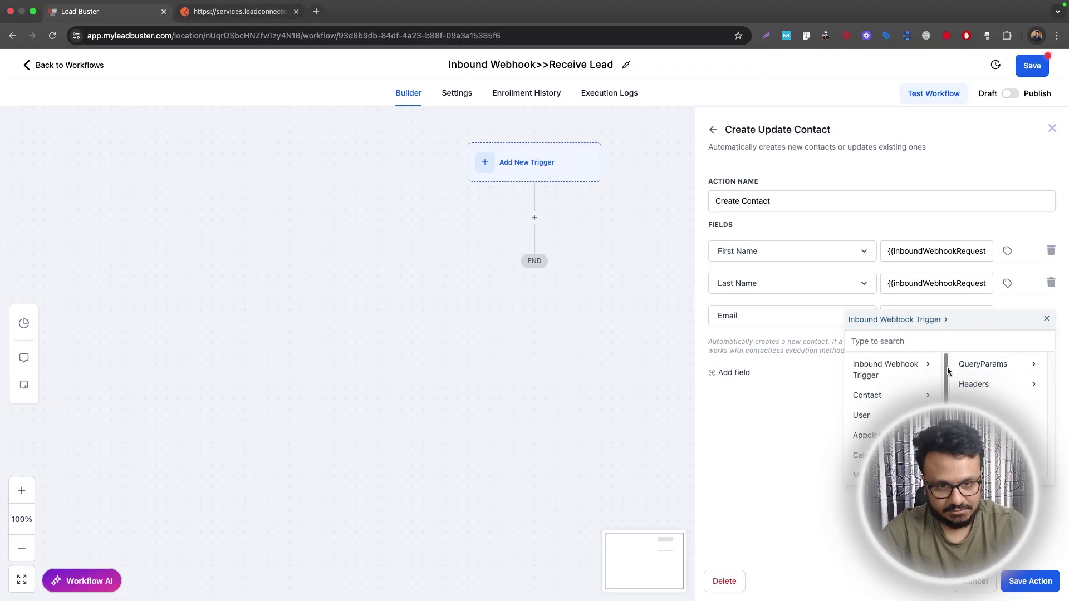
left_click(975, 367)
left_click(980, 406)
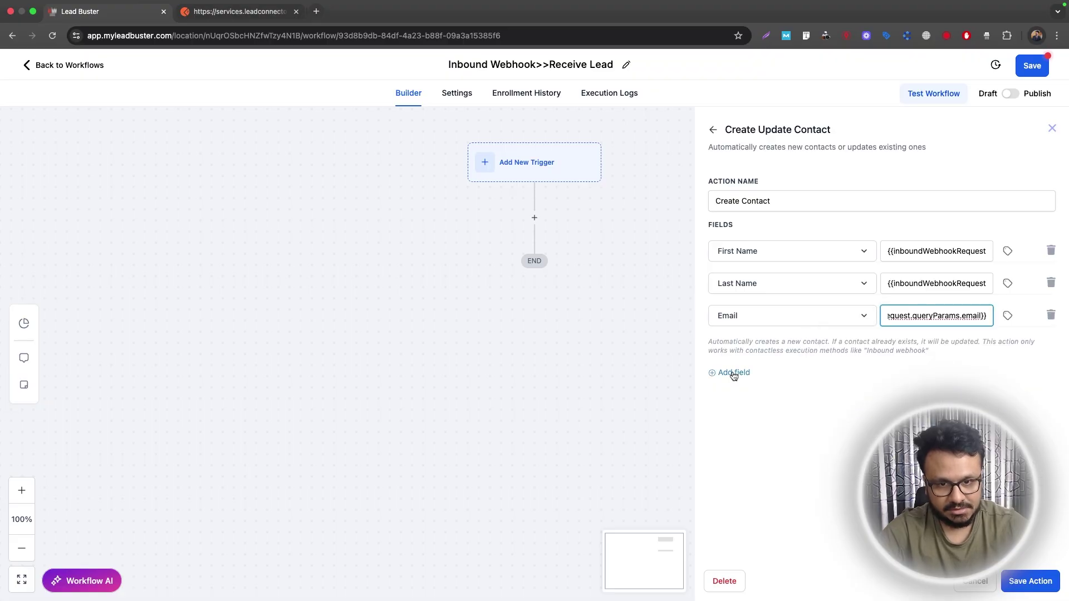
Add a Phone field mapped to queryParams.phone.
left_click(734, 373)
left_click(748, 356)
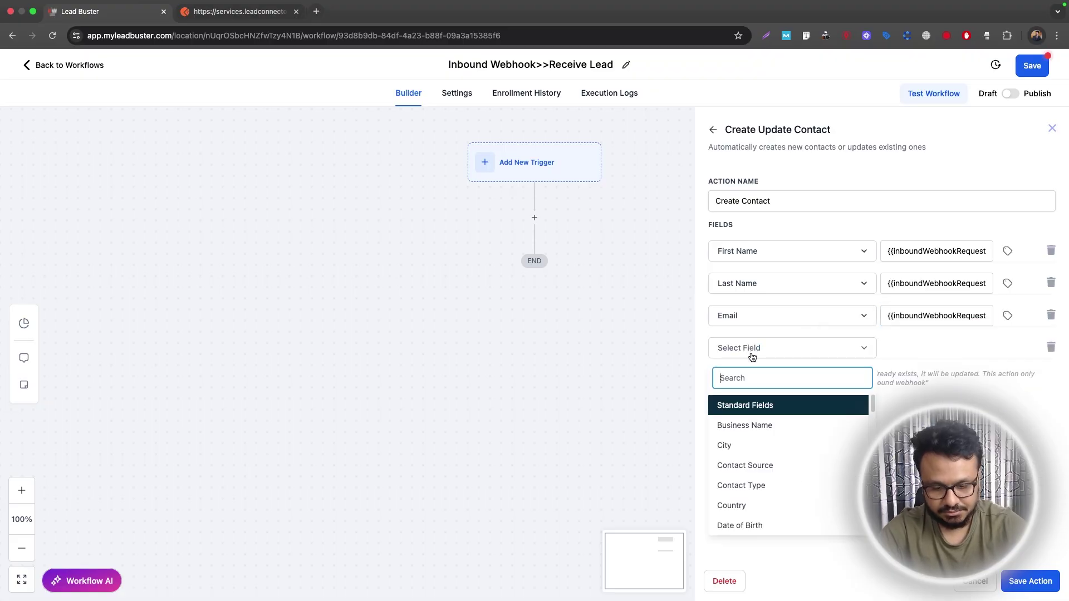
type("phon")
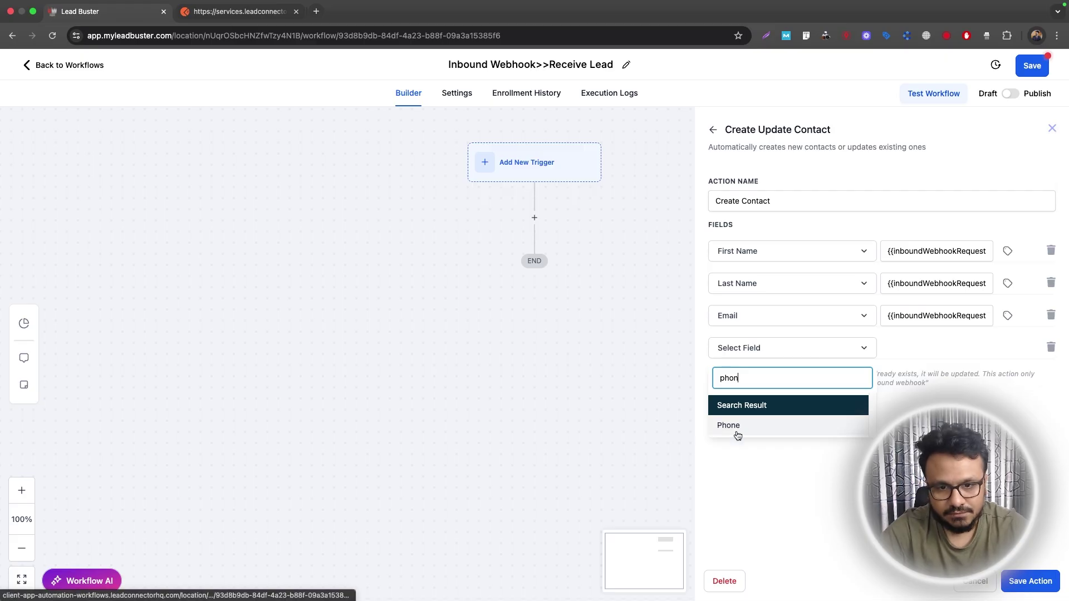
left_click(736, 427)
left_click(1008, 348)
left_click(947, 393)
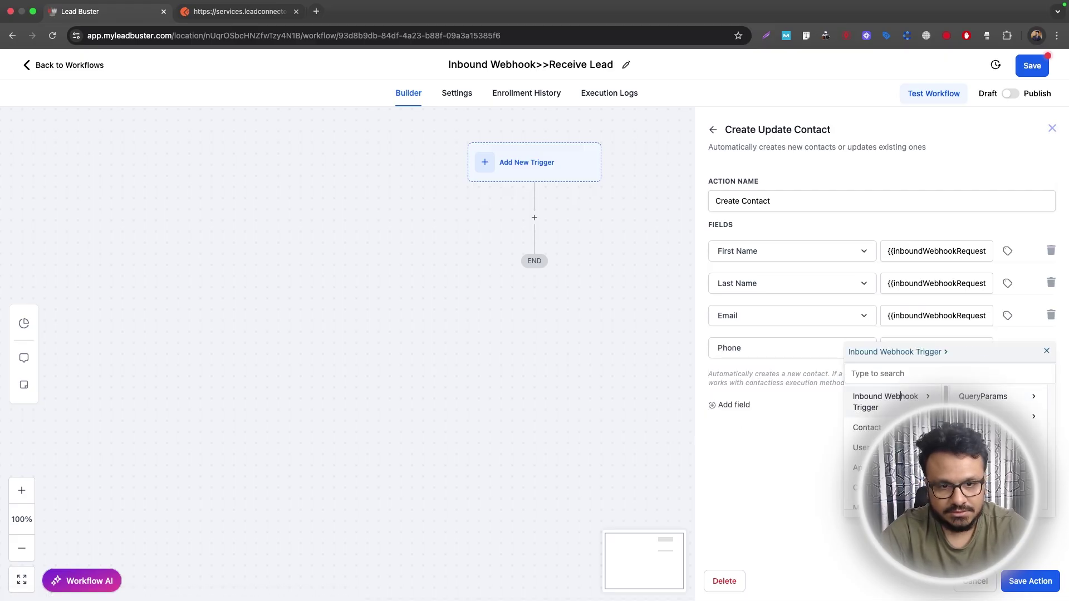
left_click(983, 396)
left_click(983, 457)
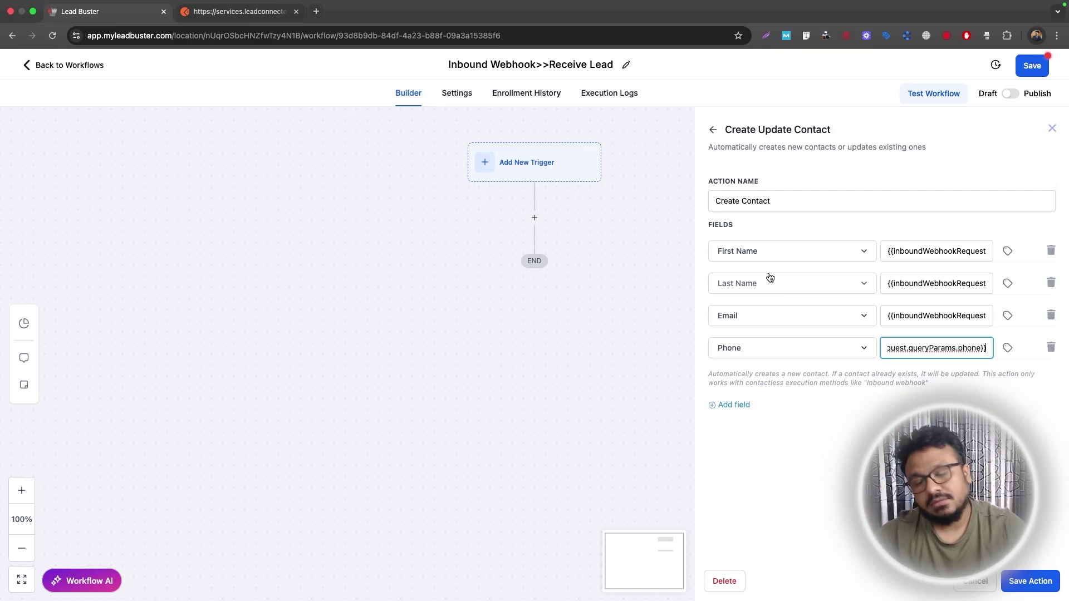
left_click(726, 405)
Browse the contact field list for the new fifth mapping row.
left_click(775, 389)
scroll(785, 456, "down", 15)
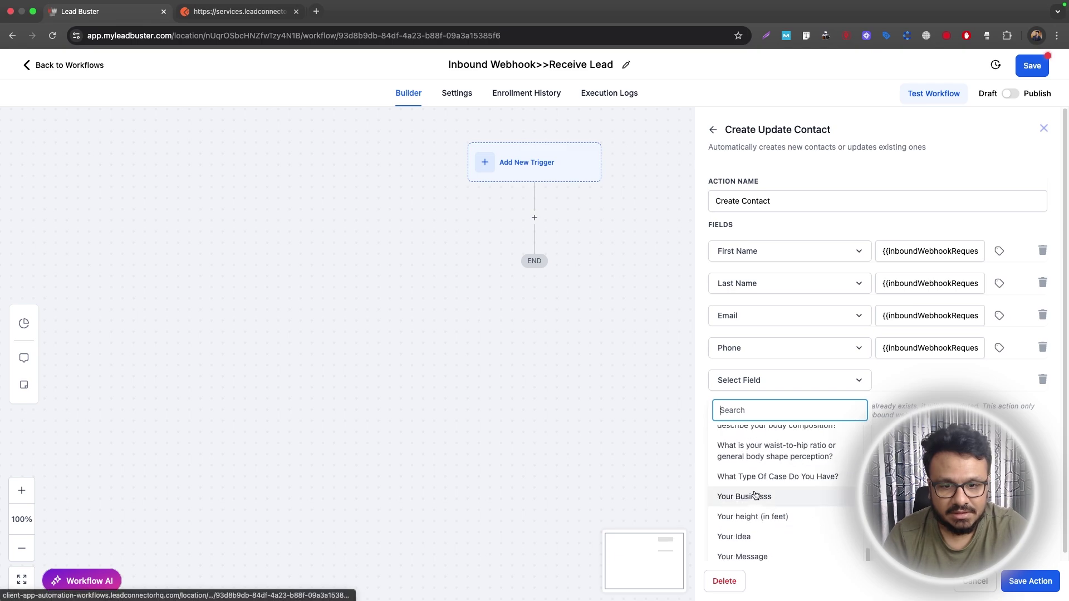
scroll(789, 450, "up", 3)
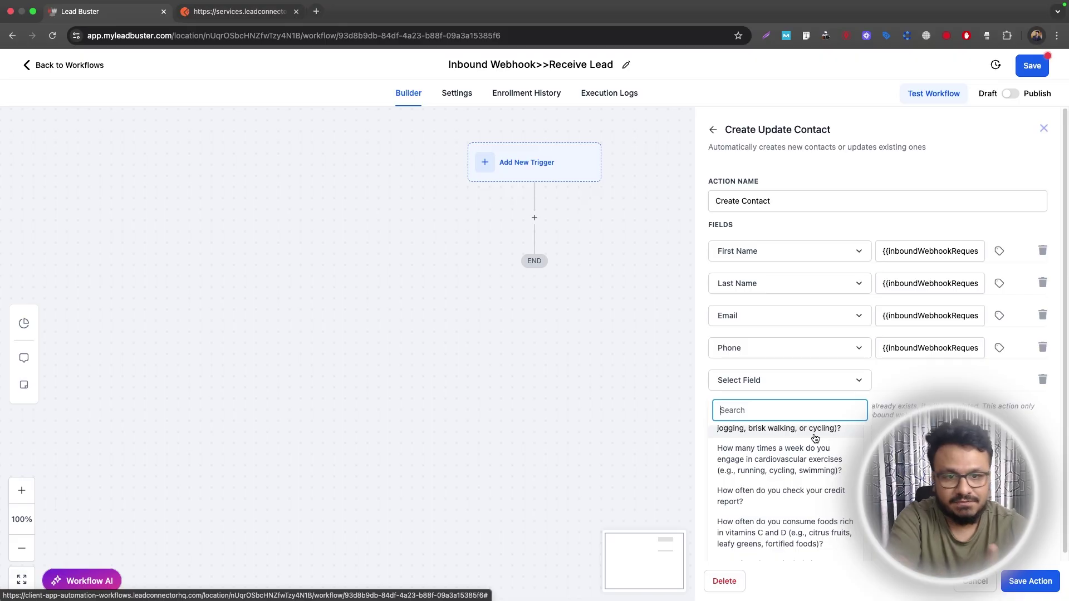
left_click(184, 8)
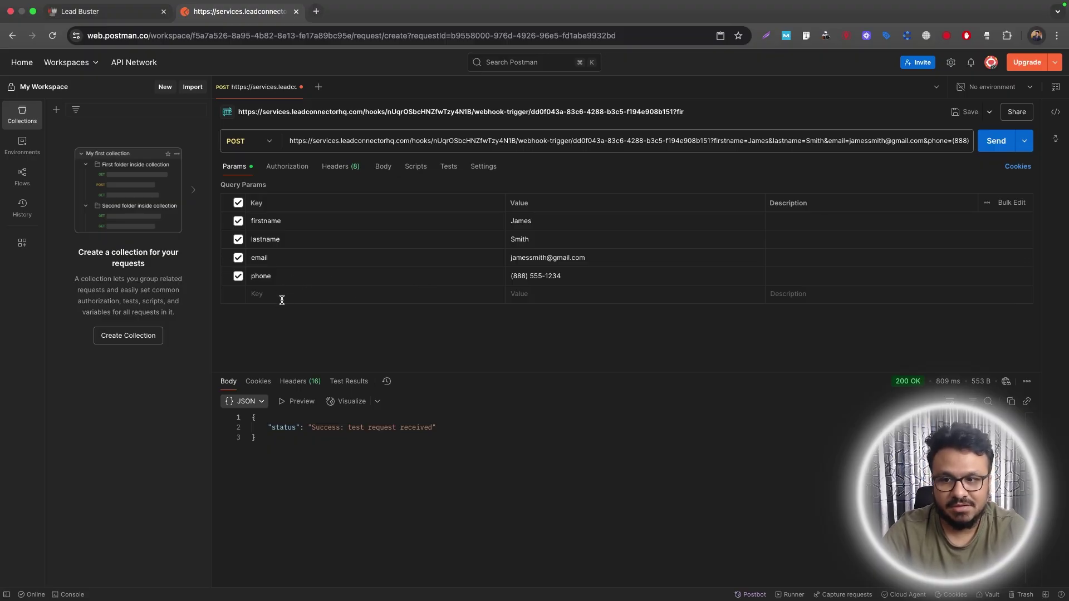
left_click(100, 12)
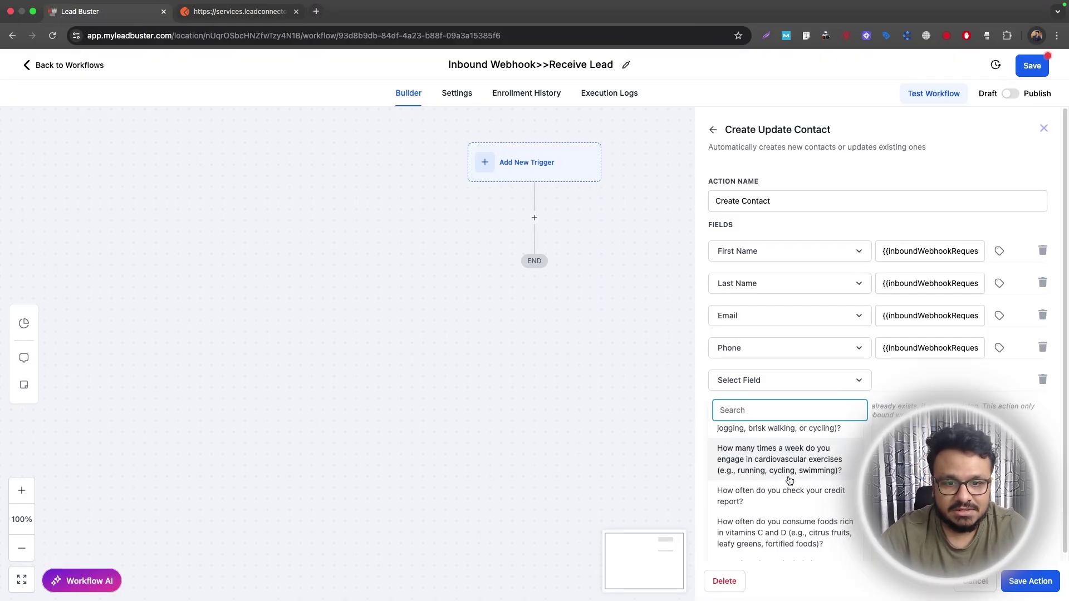
Close the field list without choosing a field and delete the empty fifth row.
scroll(790, 480, "down", 2)
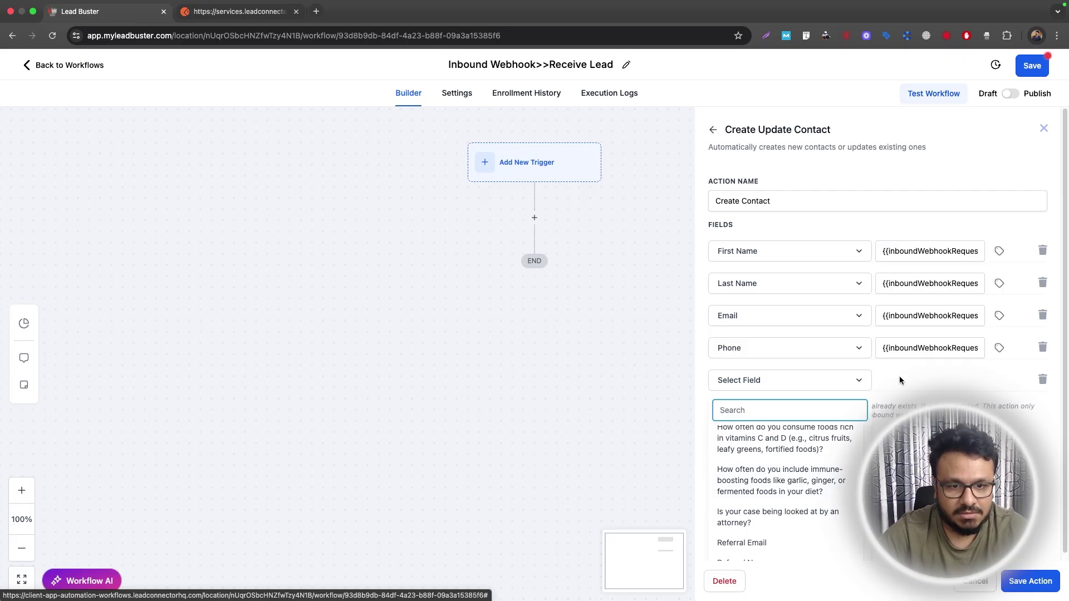
left_click(980, 376)
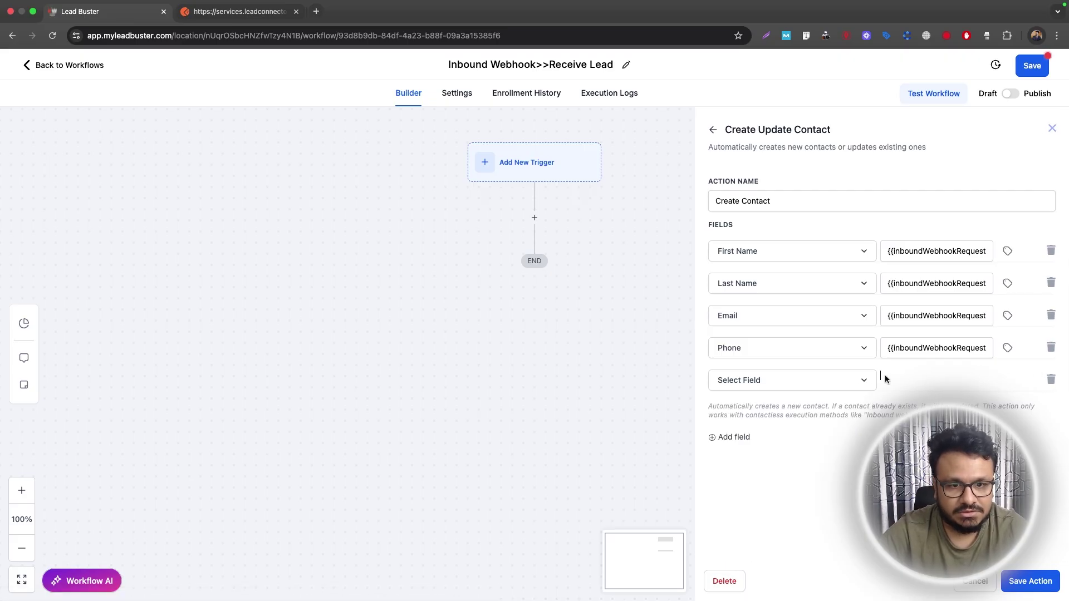
left_click(858, 382)
scroll(821, 482, "up", 10)
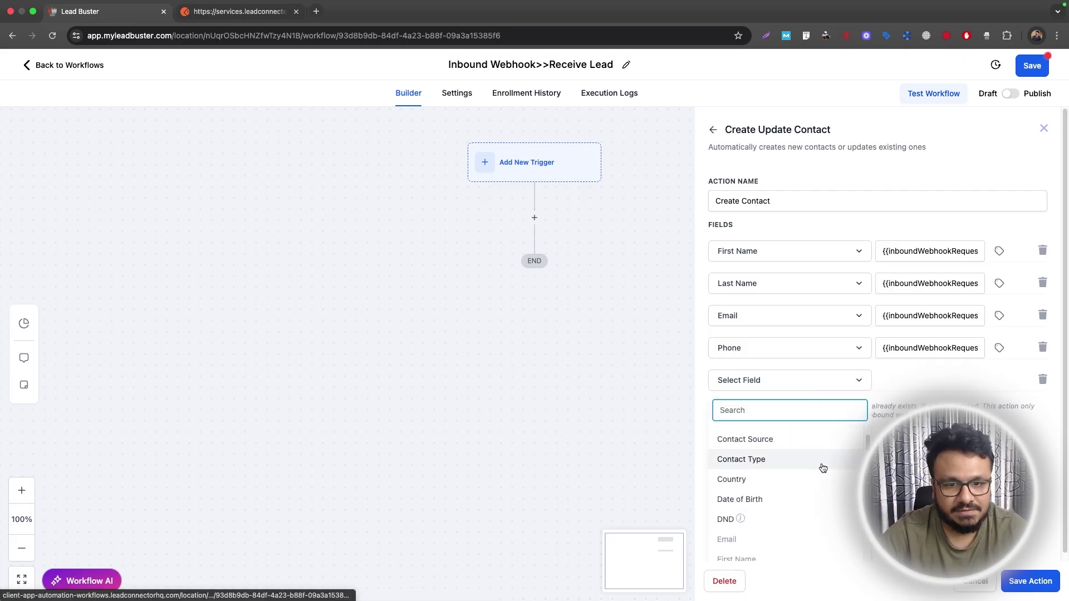
left_click(955, 383)
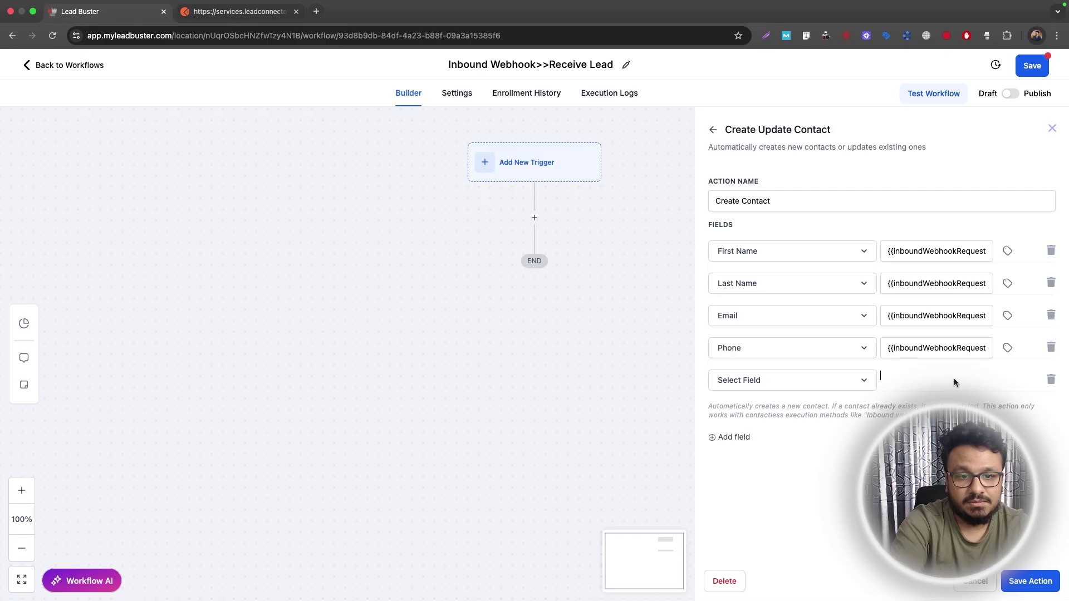
left_click(1051, 379)
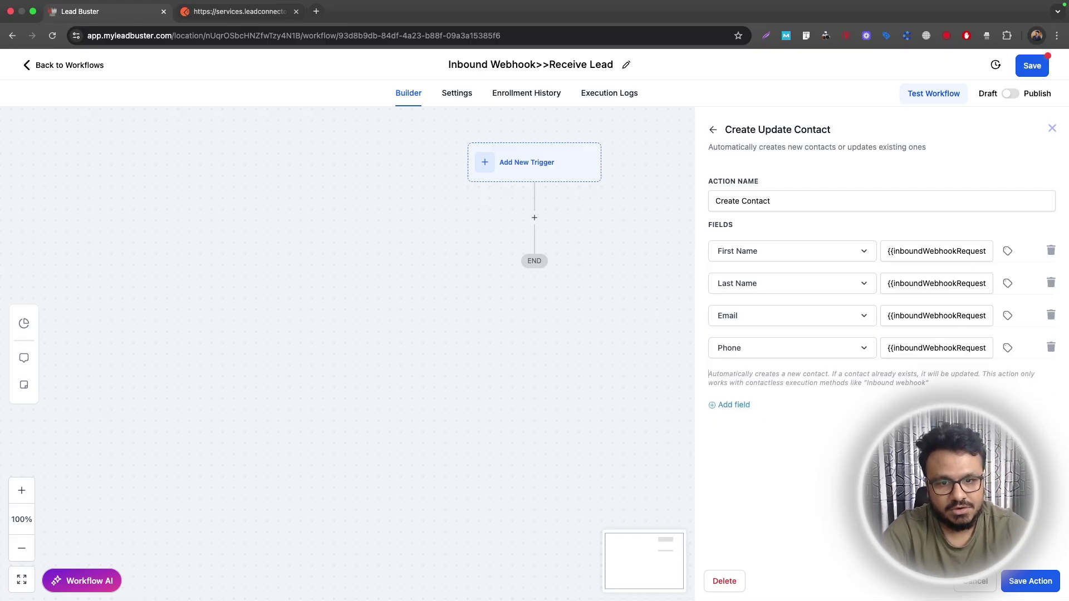
Save the Create Contact action, switch the workflow to Publish, and save the workflow.
left_click(1054, 585)
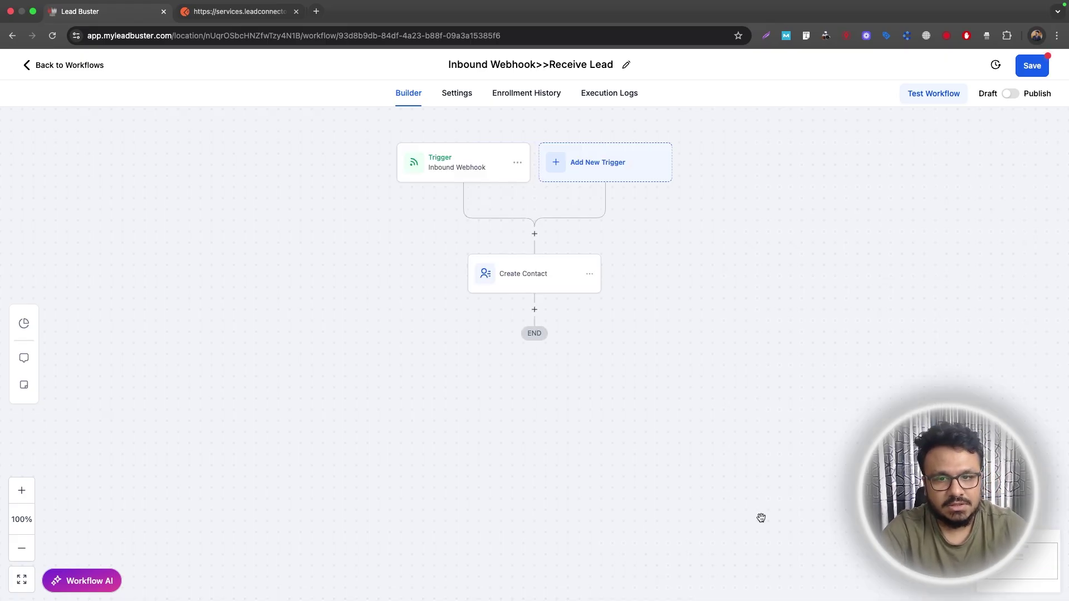
left_click(1011, 93)
left_click(1032, 67)
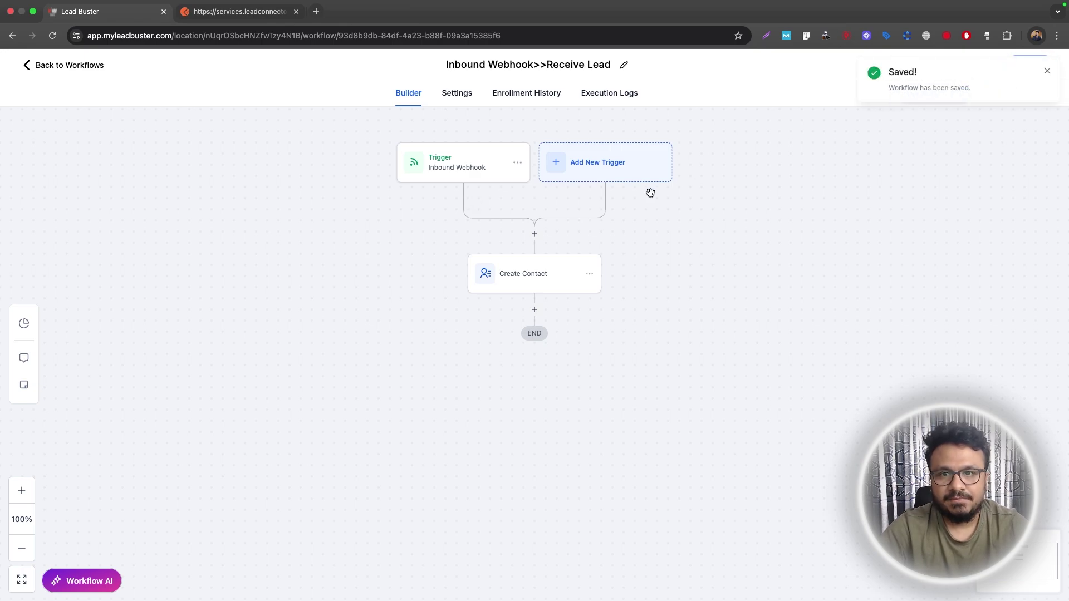
left_click(1045, 70)
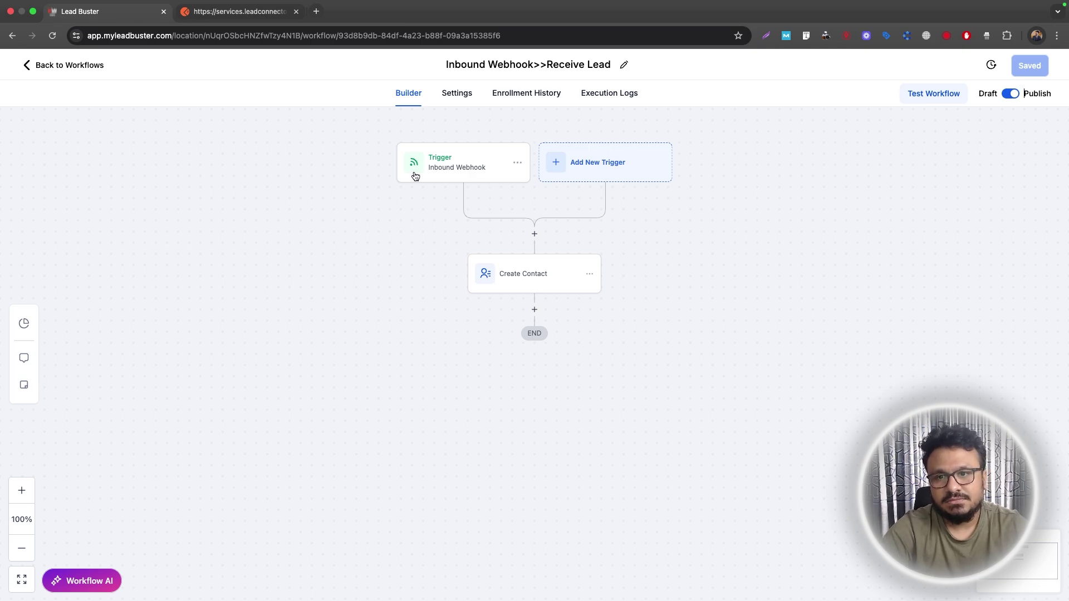
Review the Inbound Webhook trigger's mapping reference, leaving it unchanged.
left_click(441, 172)
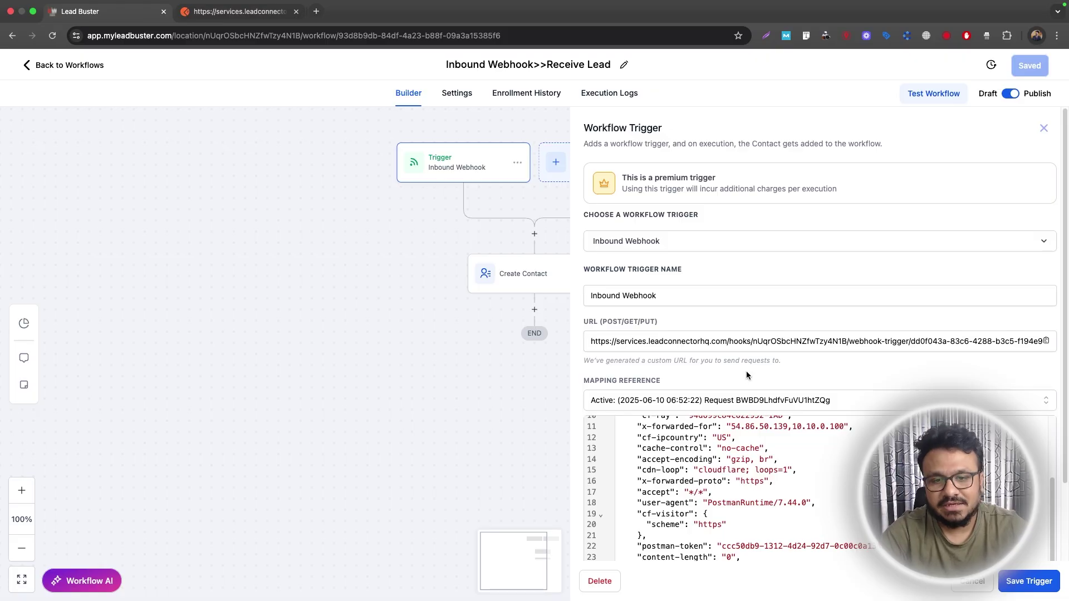
scroll(749, 367, "down", 3)
scroll(755, 345, "down", 2)
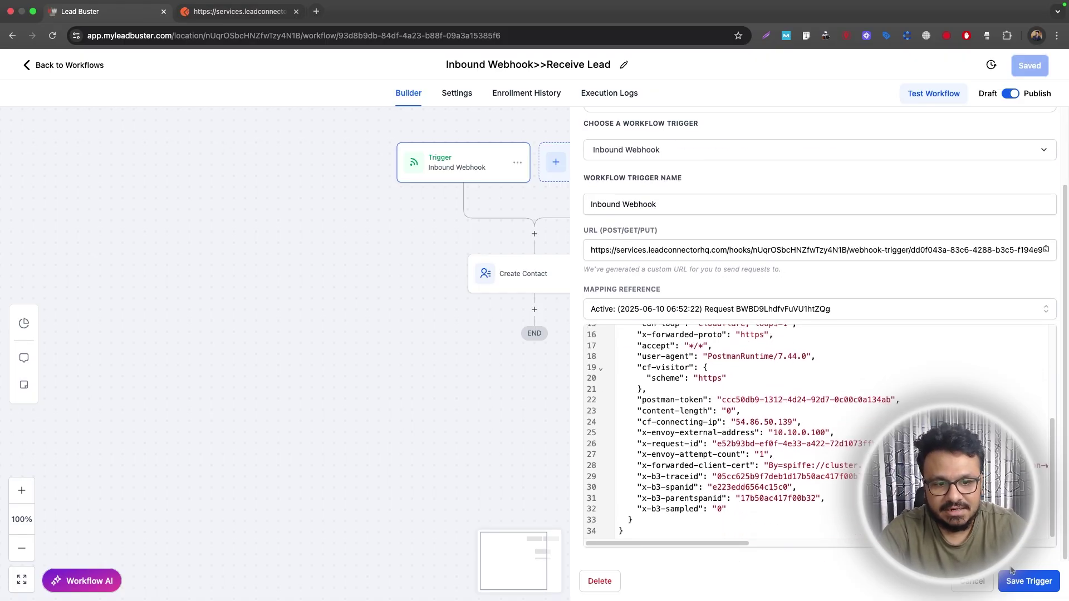
left_click(1029, 581)
Re-save the unchanged Create Contact action and save the published workflow again.
left_click(514, 266)
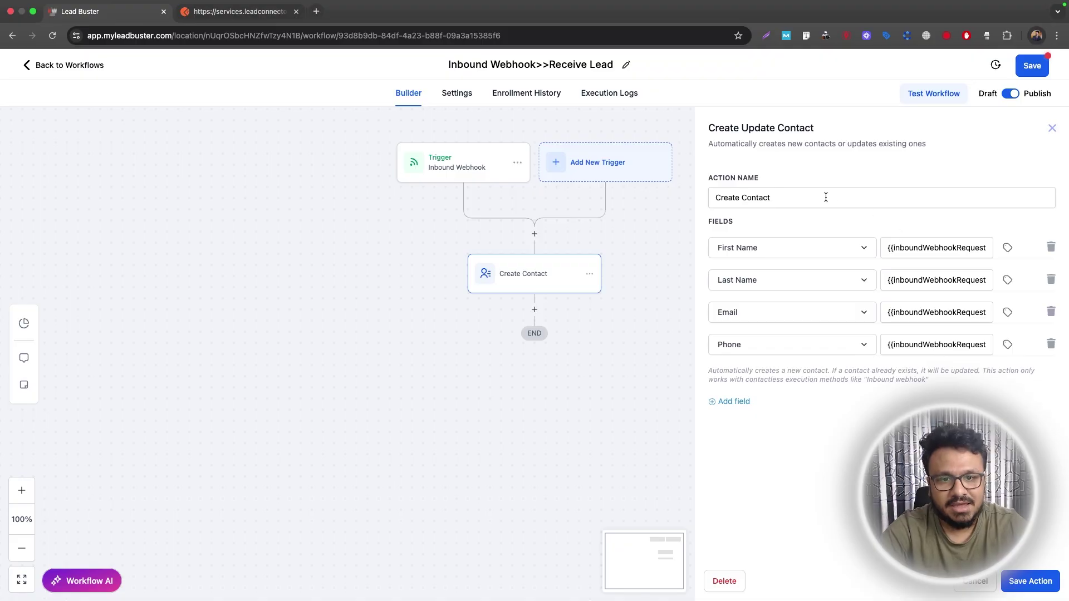
left_click(1028, 586)
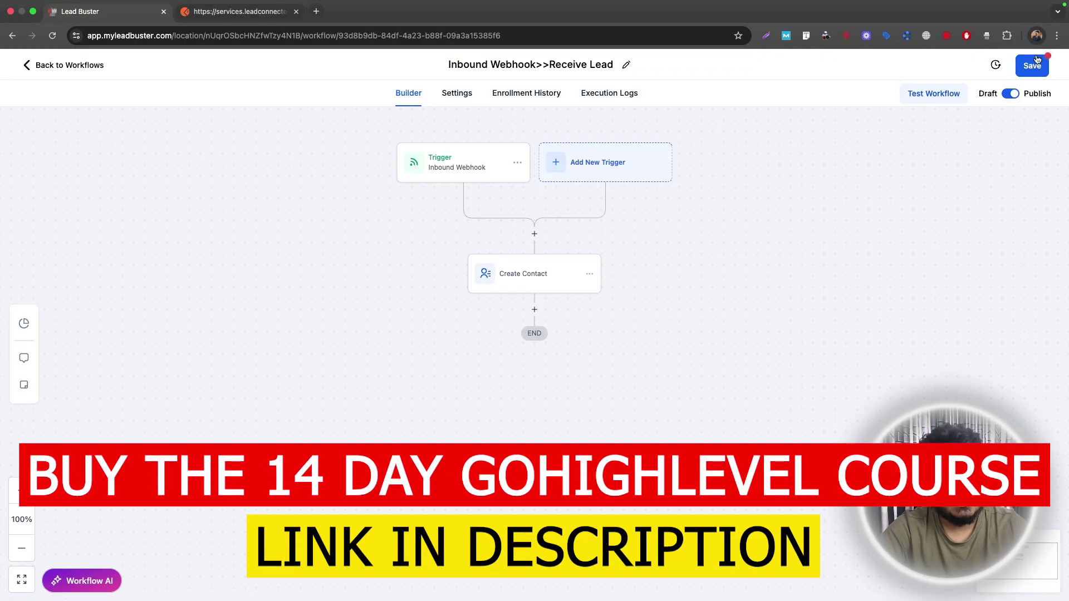
left_click(1036, 66)
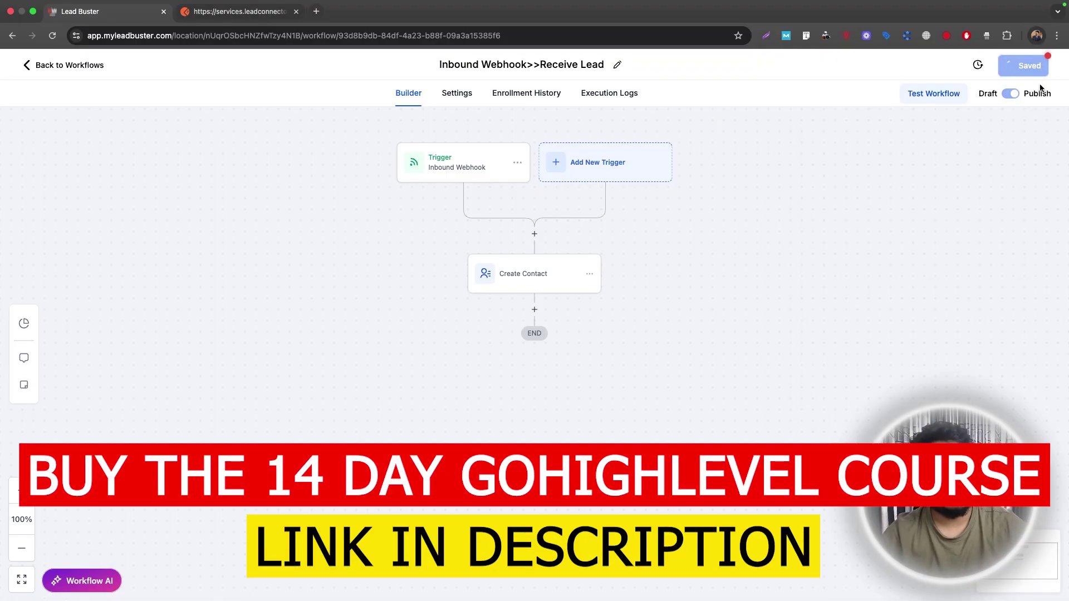